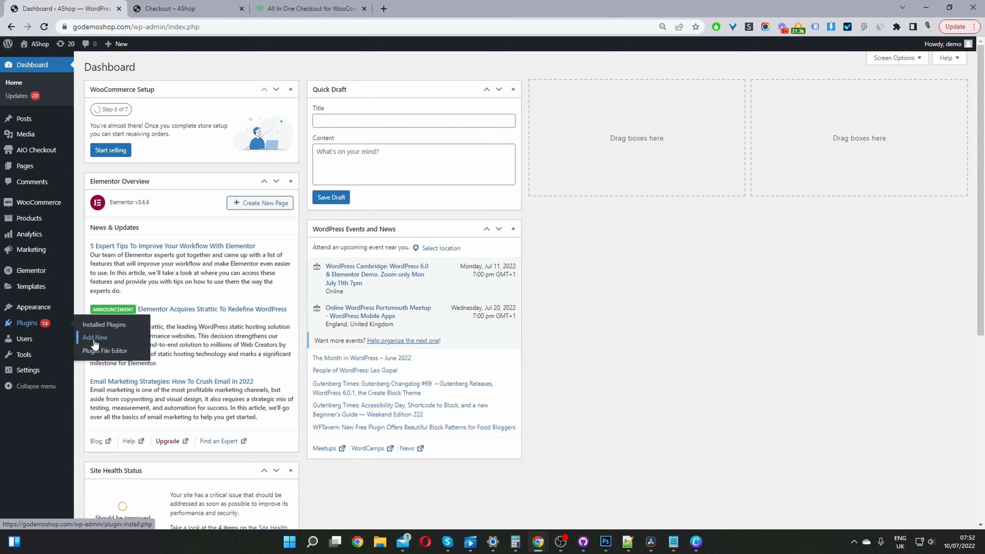
# Step: Open the AIO Checkout overview and edit the checkout named New Checkout
pyautogui.click(44, 153)
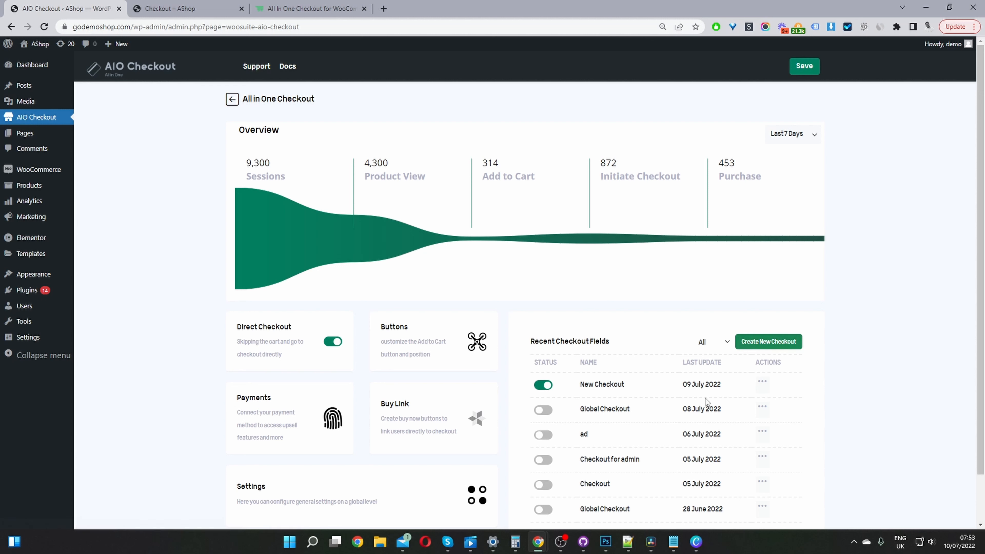
pyautogui.click(761, 386)
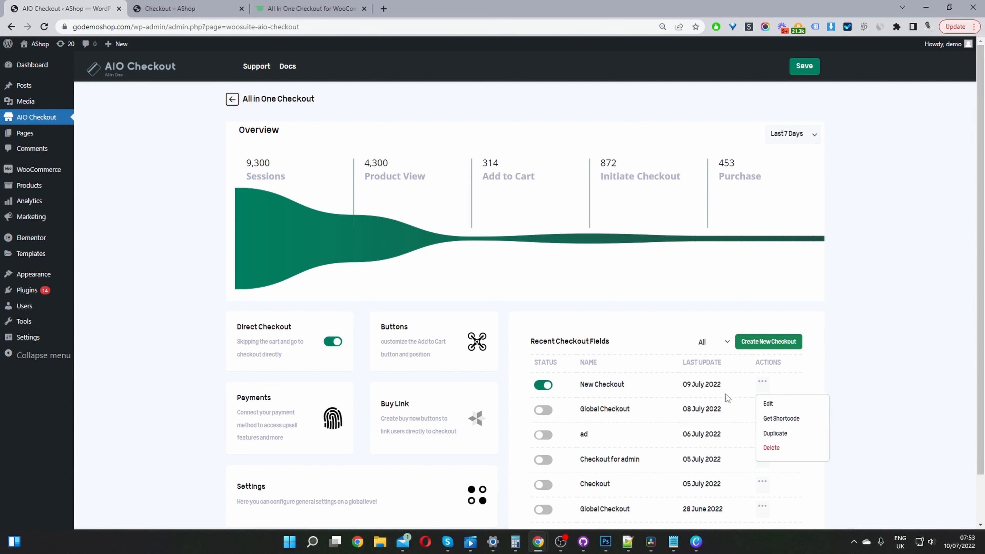
pyautogui.click(768, 404)
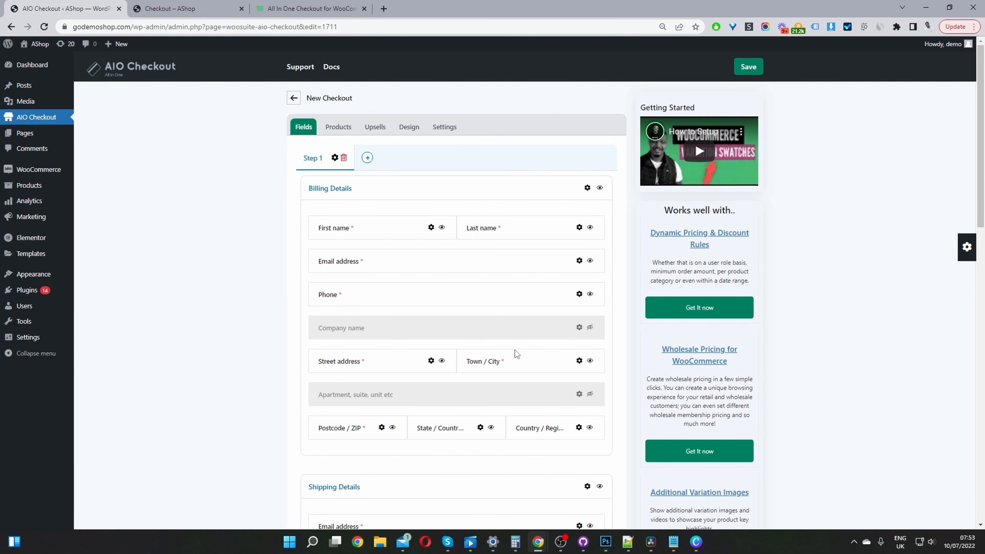
# Step: Review the live checkout page, then examine the editor's Billing Details, Shipping Details, Order Summary, Shipping and Payment sections
pyautogui.click(183, 9)
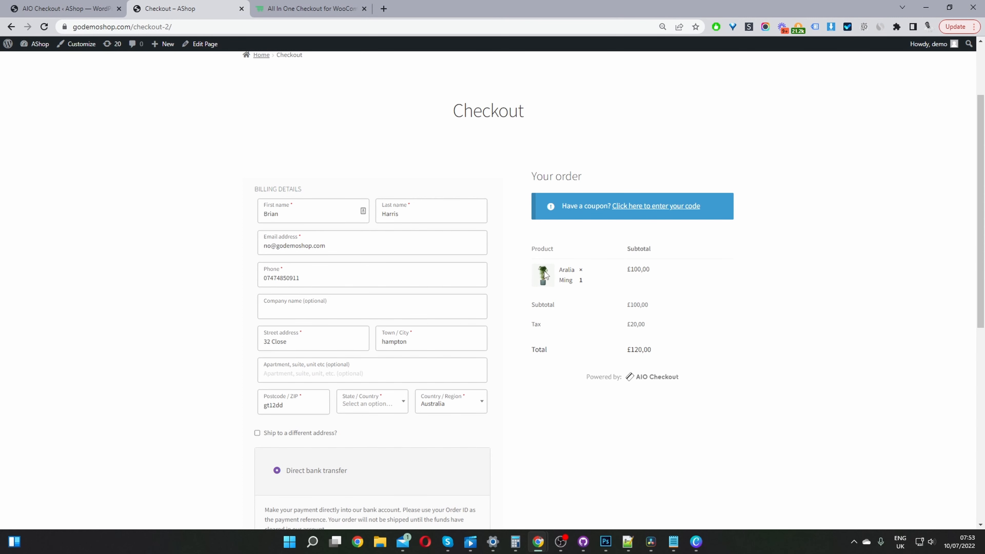
pyautogui.scroll(-1, 717, 383)
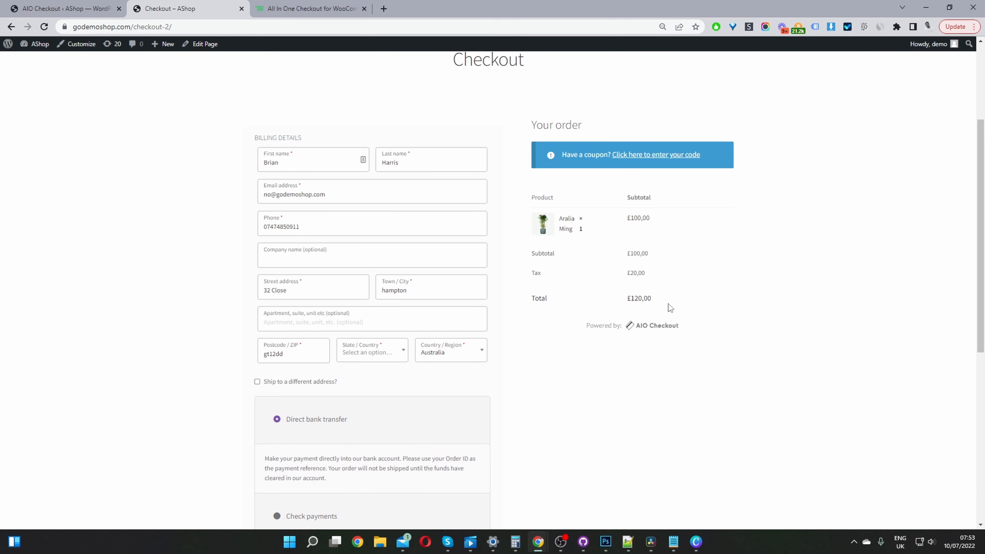
pyautogui.click(55, 9)
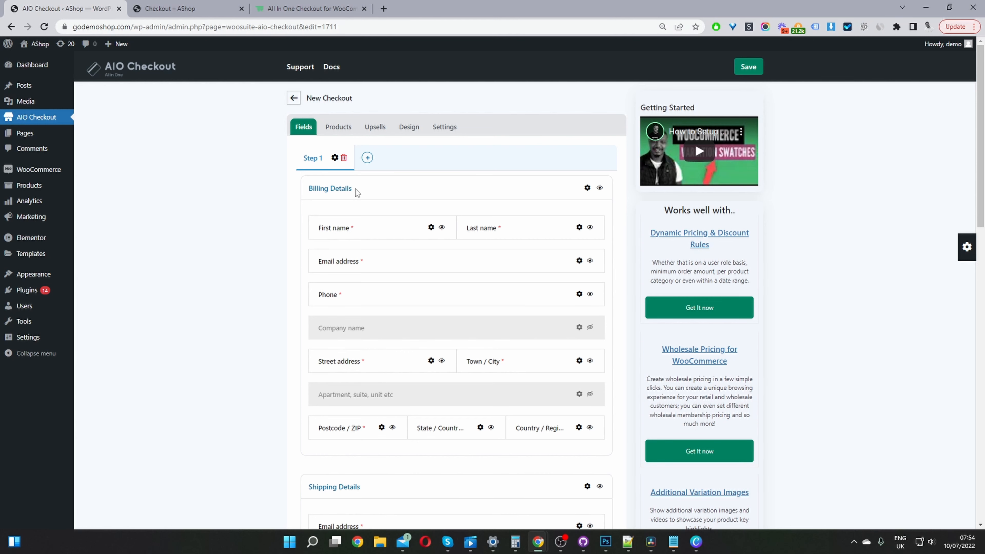
pyautogui.scroll(-10, 374, 210)
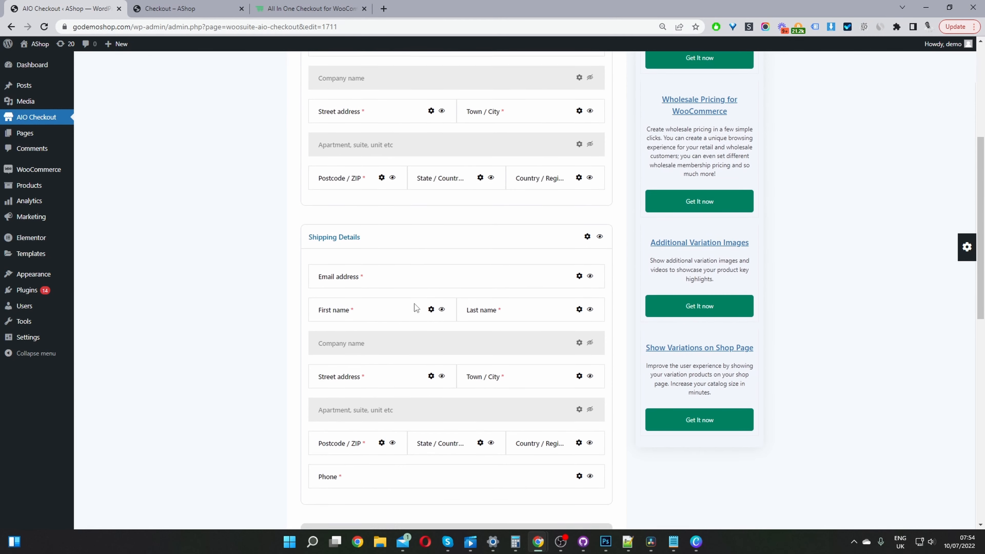
pyautogui.scroll(-2, 443, 377)
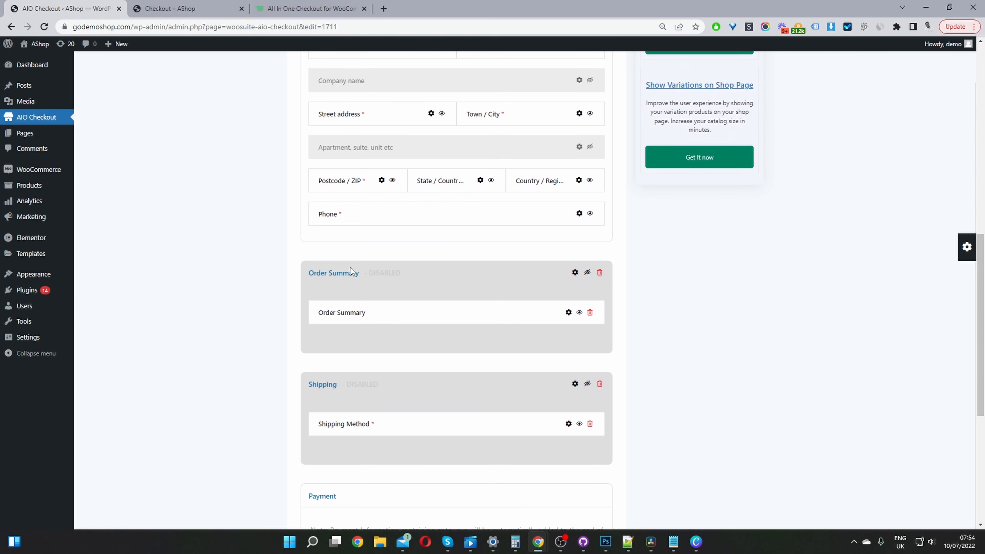
pyautogui.scroll(-3, 391, 416)
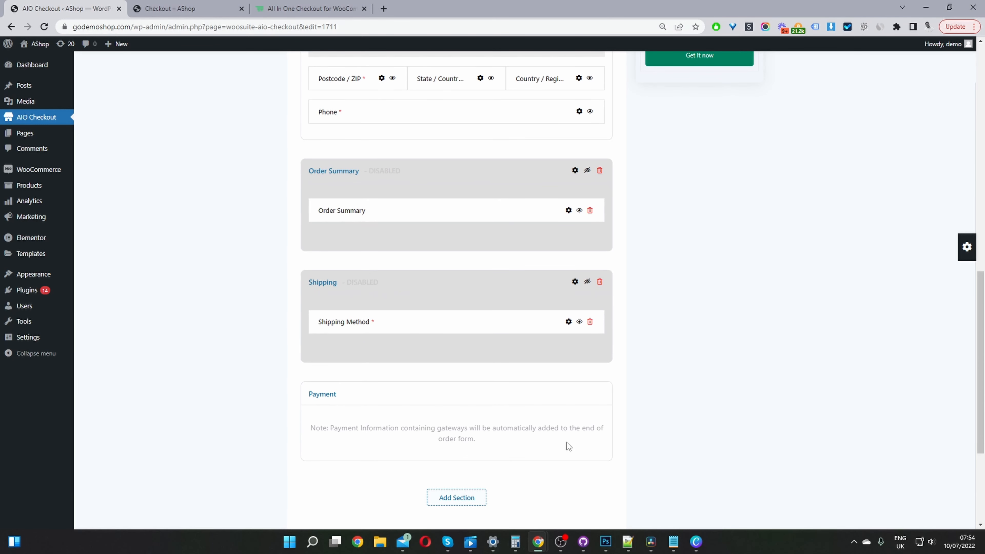
pyautogui.scroll(11, 759, 487)
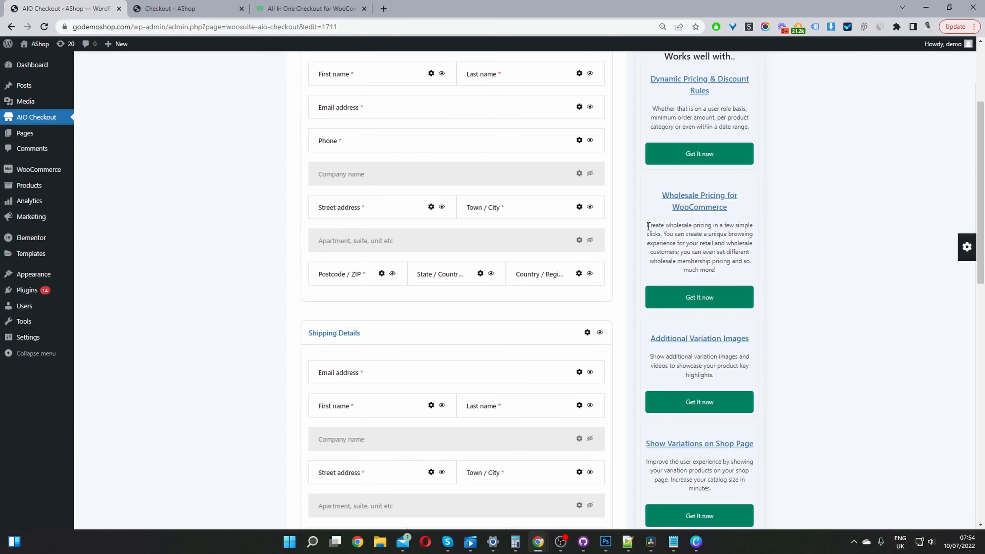
pyautogui.scroll(1, 762, 248)
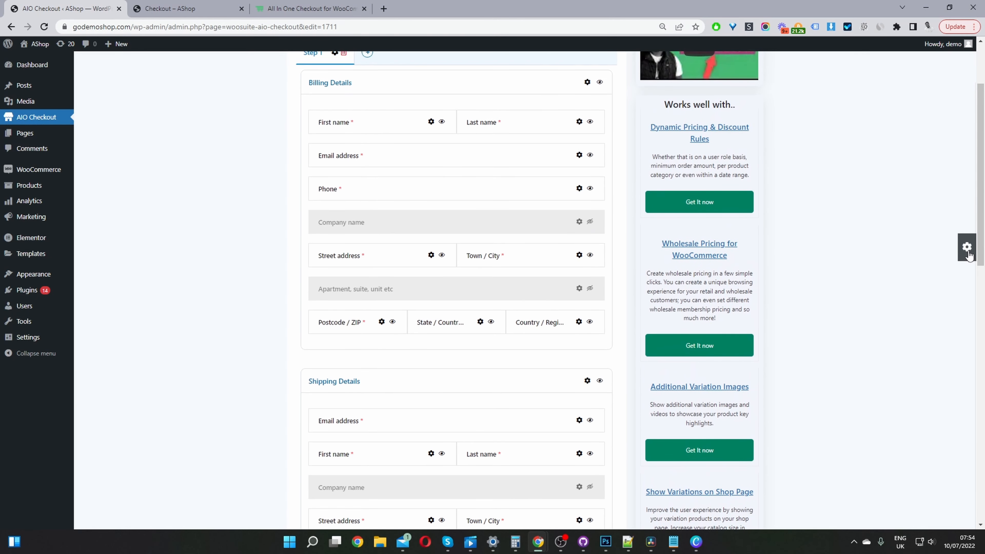
# Step: Open the field library and add a Checkbox field at the end of the Billing Details section
pyautogui.click(966, 247)
pyautogui.scroll(2, 707, 287)
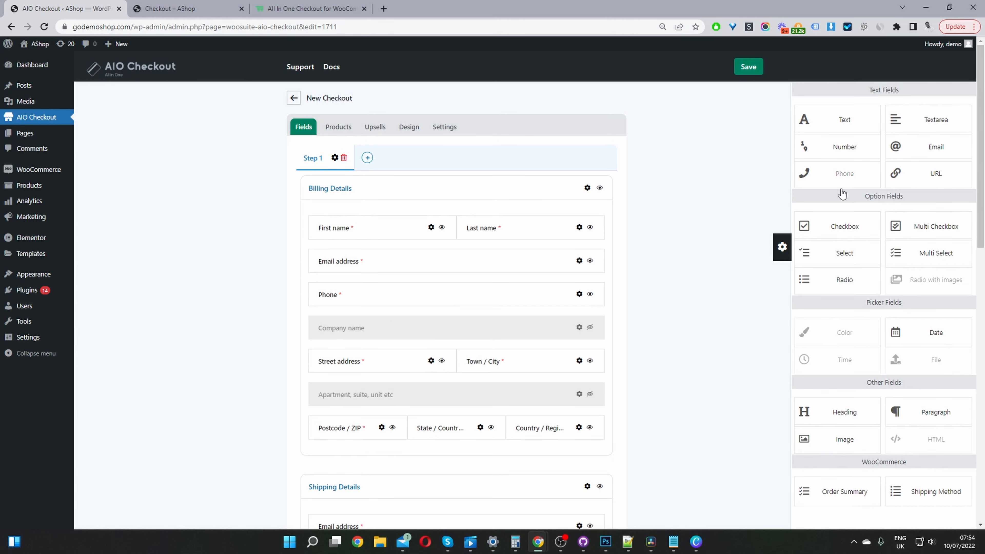
pyautogui.scroll(-5, 516, 242)
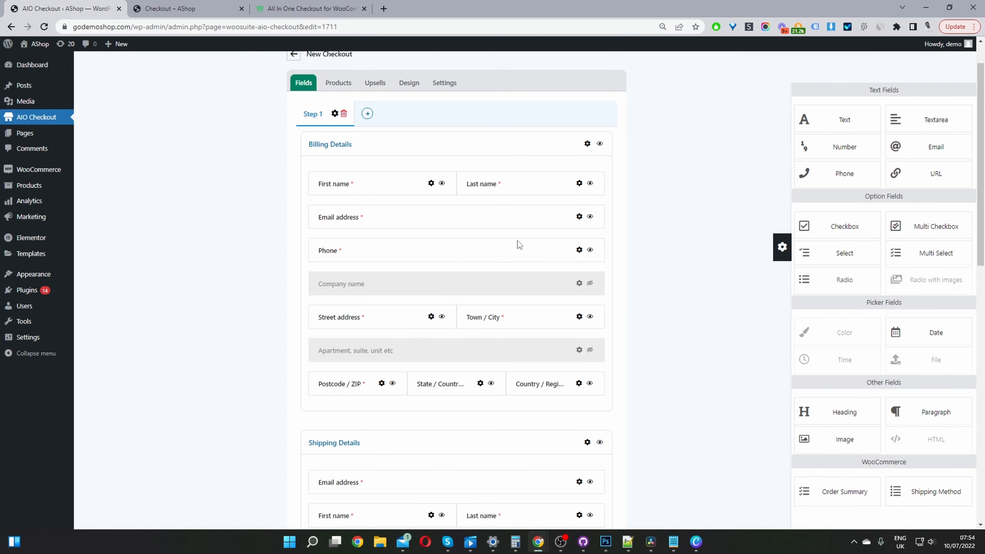
pyautogui.scroll(-4, 523, 229)
pyautogui.scroll(5, 524, 229)
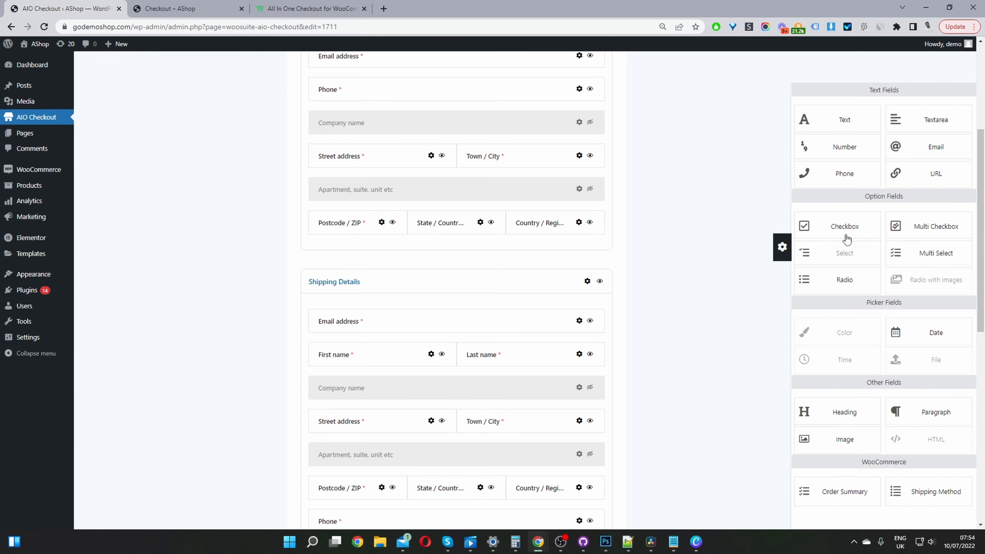
pyautogui.moveTo(847, 236); pyautogui.dragTo(458, 218)
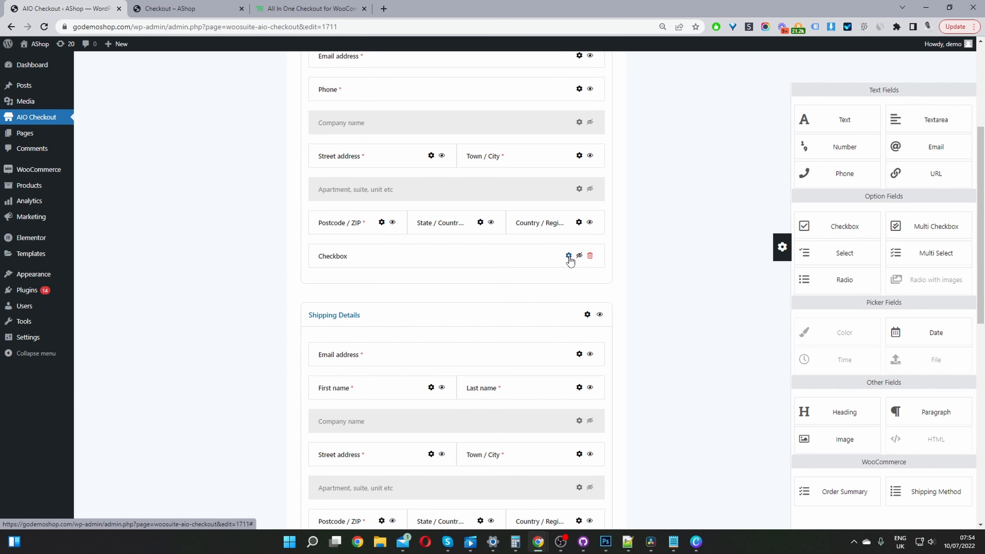
# Step: Label the new checkbox field "I agree to terms and conditions" and make it required
pyautogui.click(568, 256)
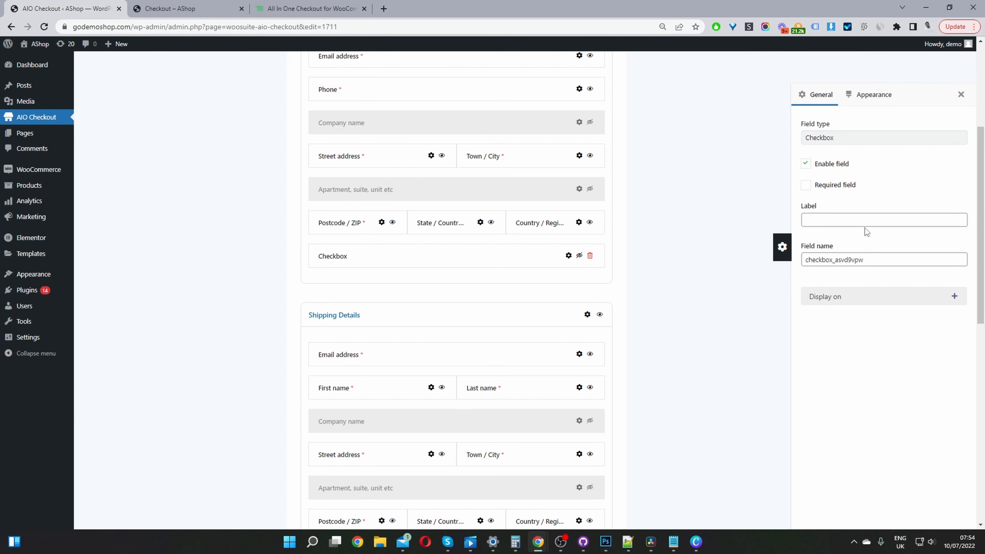
pyautogui.click(865, 220)
pyautogui.write('I agree to terms and conditions')
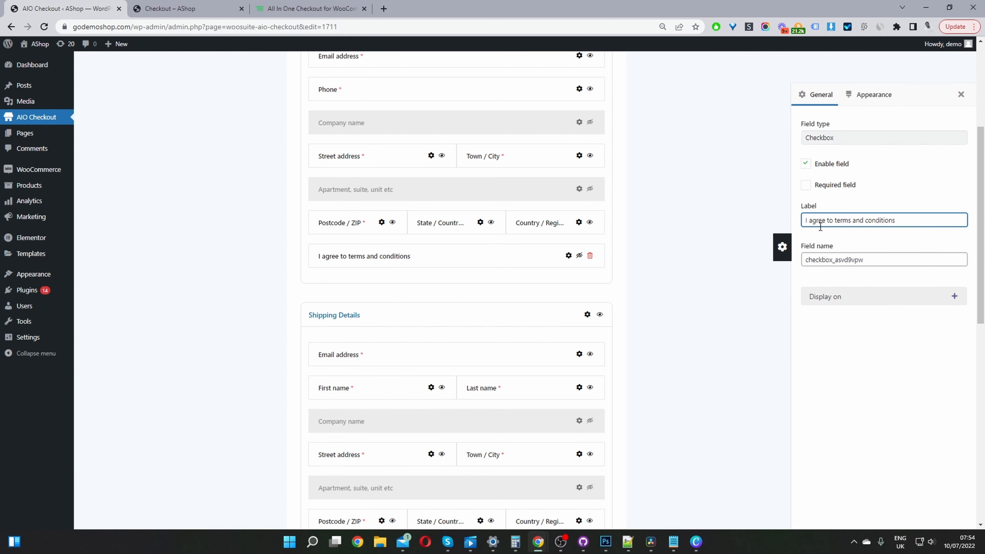
pyautogui.click(805, 185)
pyautogui.click(960, 94)
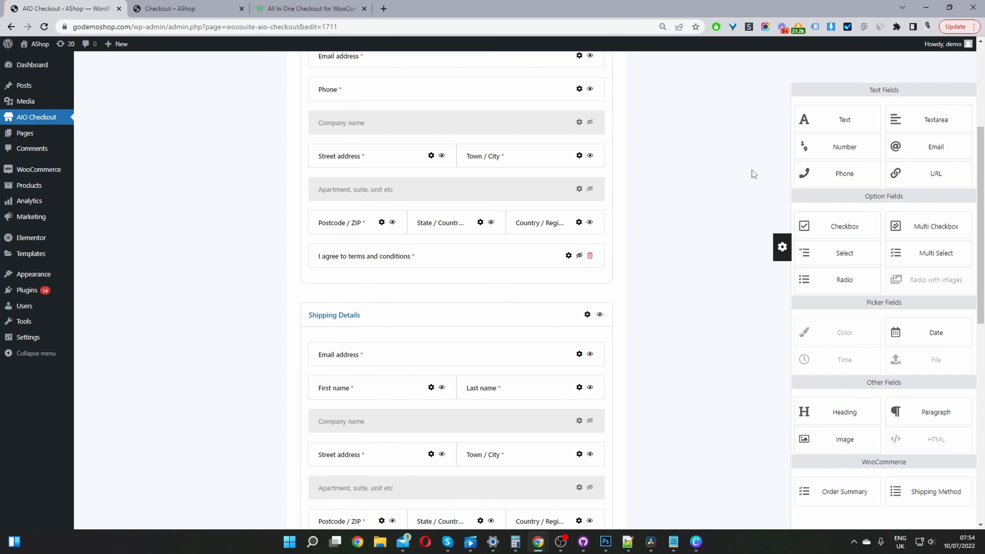
# Step: Save the checkout form and reload the live checkout page to apply the new field
pyautogui.scroll(5, 751, 169)
pyautogui.click(752, 67)
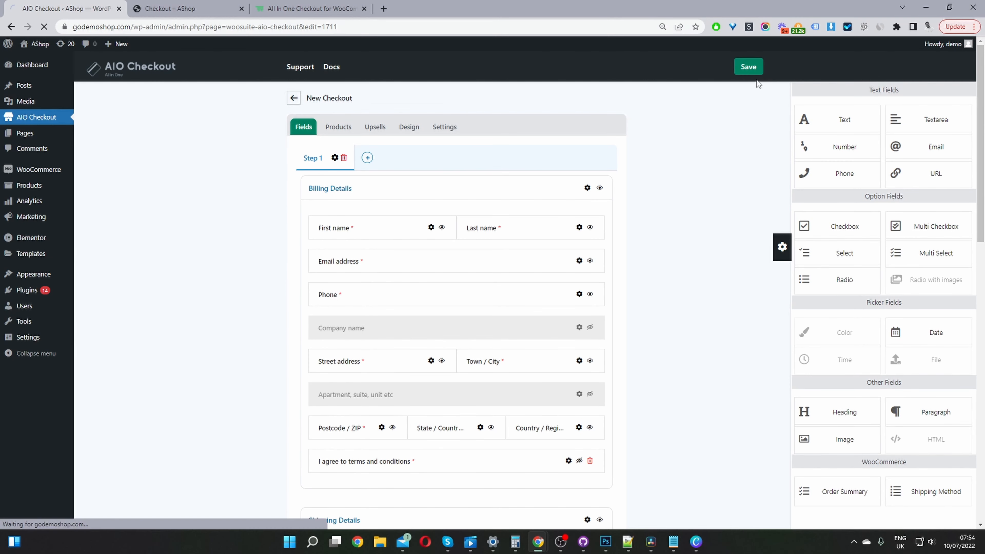
pyautogui.click(170, 9)
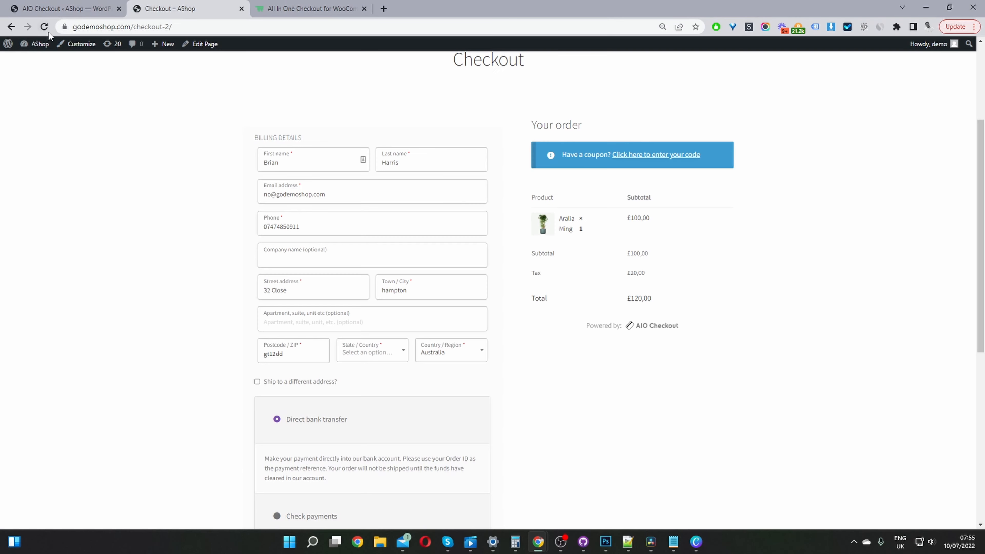
pyautogui.click(45, 27)
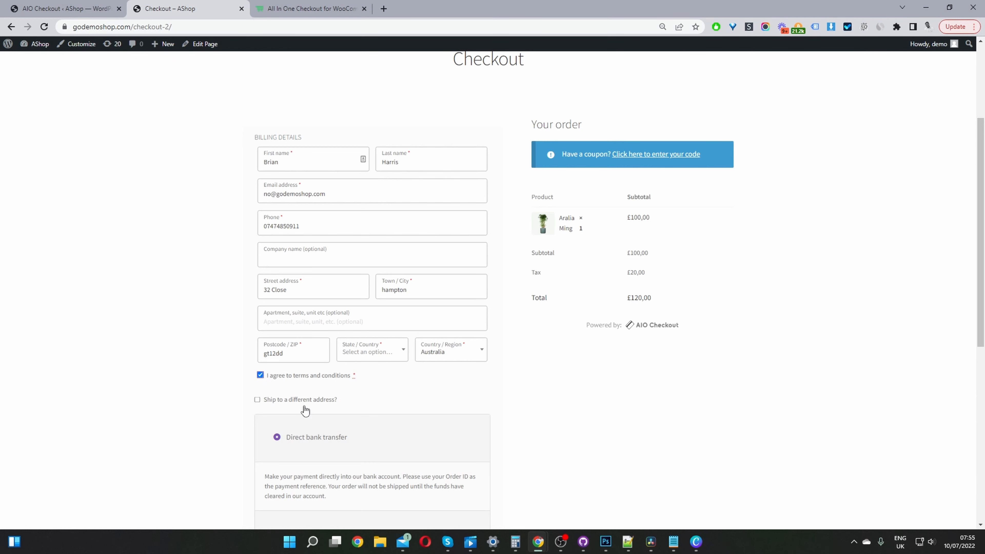
# Step: Expand the "Ship to a different address?" form on the live checkout, look over its fields and collapse it again
pyautogui.click(258, 400)
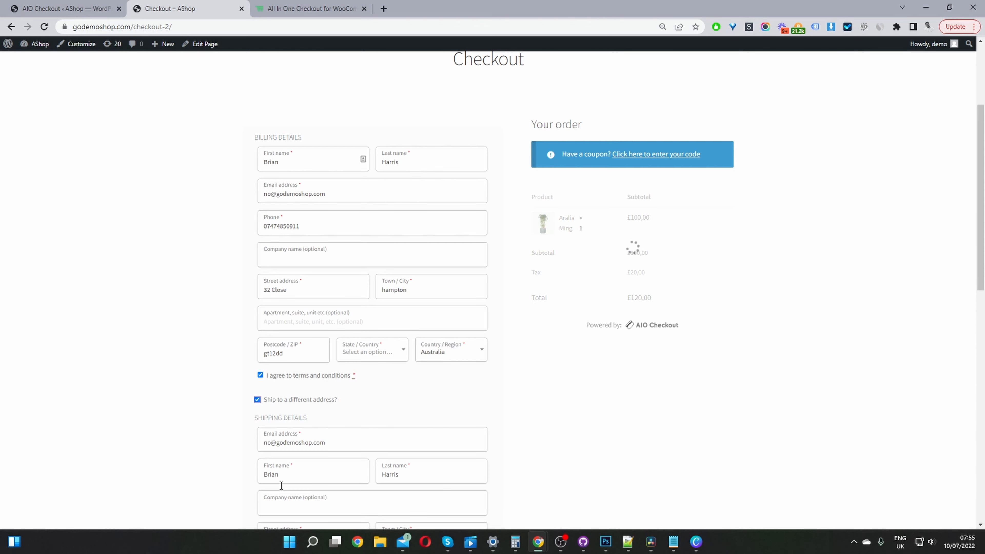
pyautogui.scroll(-2, 365, 372)
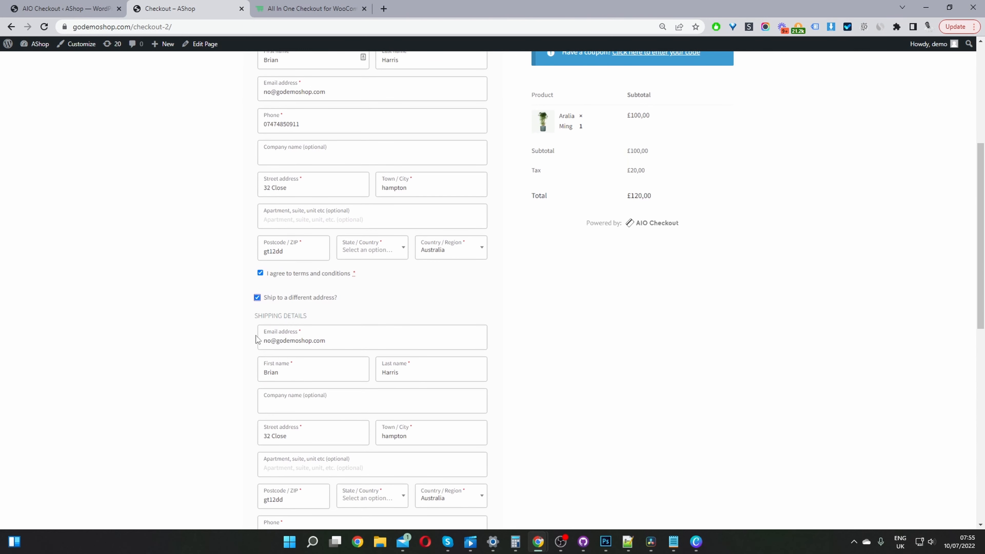
pyautogui.click(256, 298)
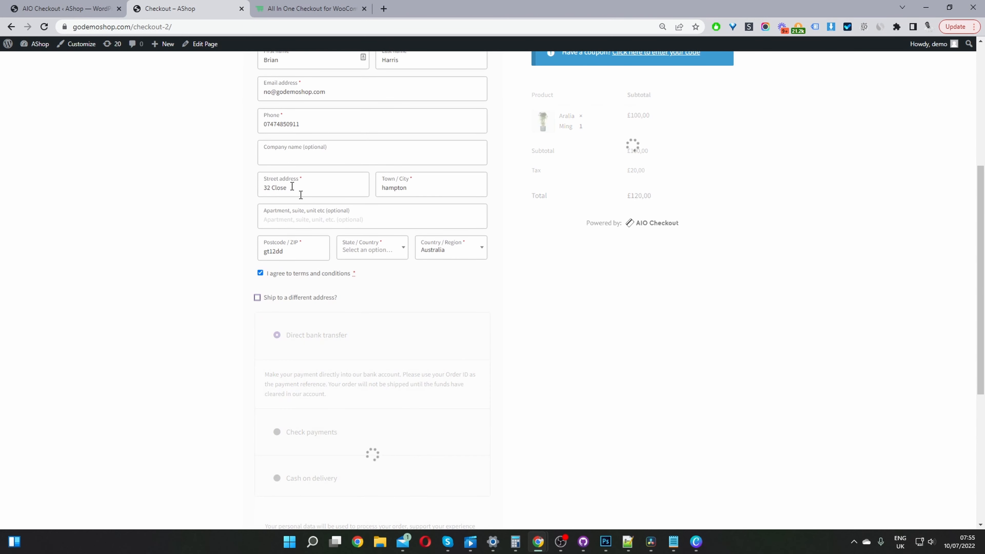
# Step: Open the Shipping Details section settings in the editor and compare the custom "Ship to a different address?" text with the live checkout page
pyautogui.click(68, 6)
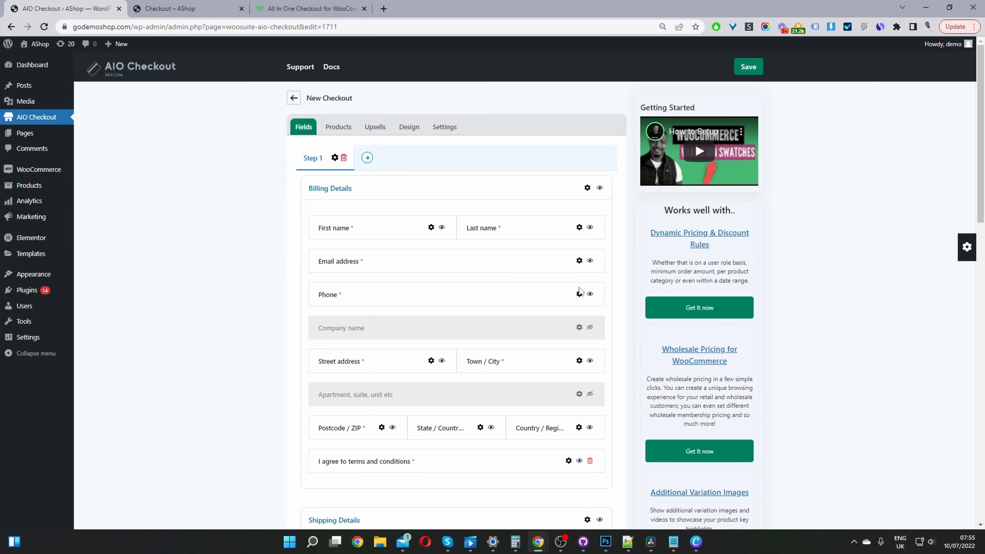
pyautogui.scroll(-5, 493, 313)
pyautogui.scroll(-3, 492, 312)
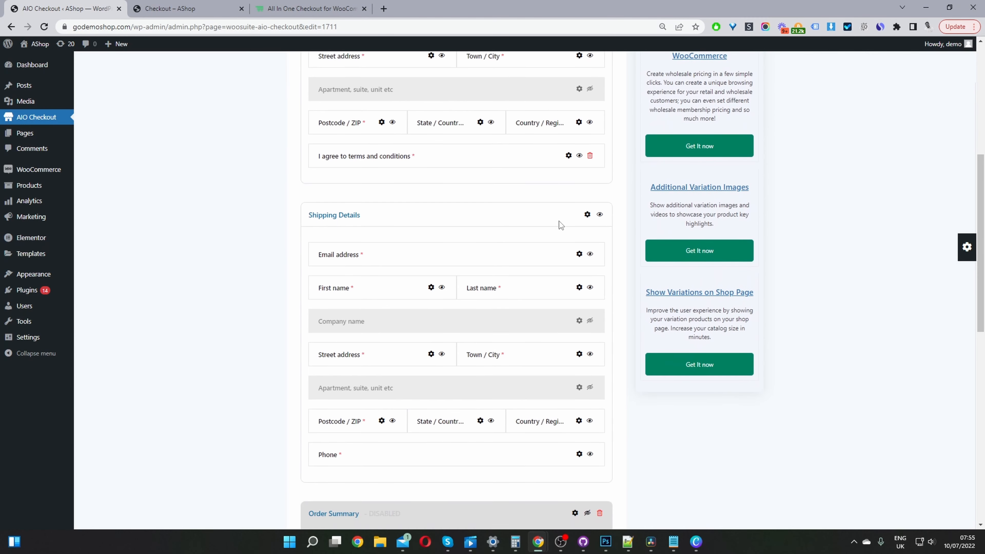
pyautogui.click(587, 212)
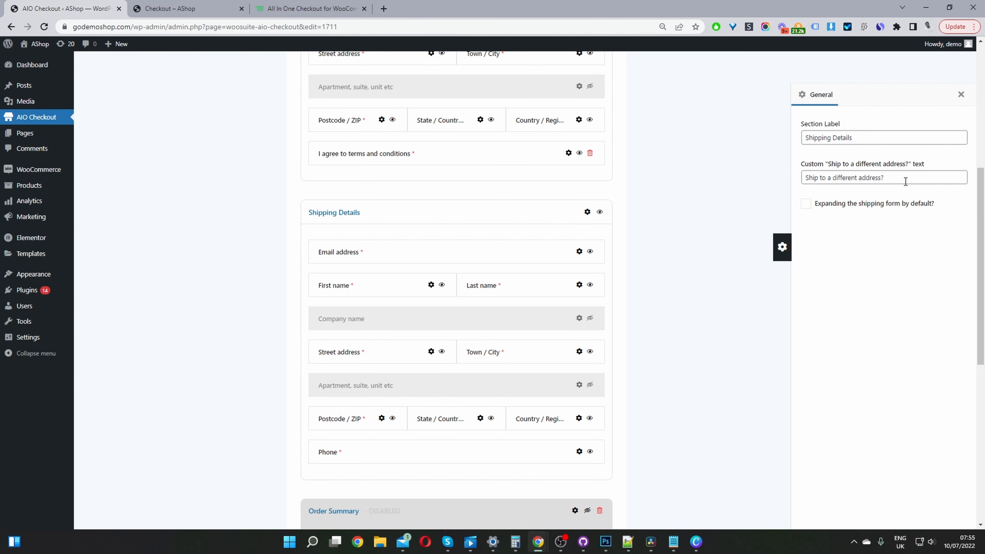
pyautogui.moveTo(905, 181); pyautogui.dragTo(813, 178)
pyautogui.click(149, 8)
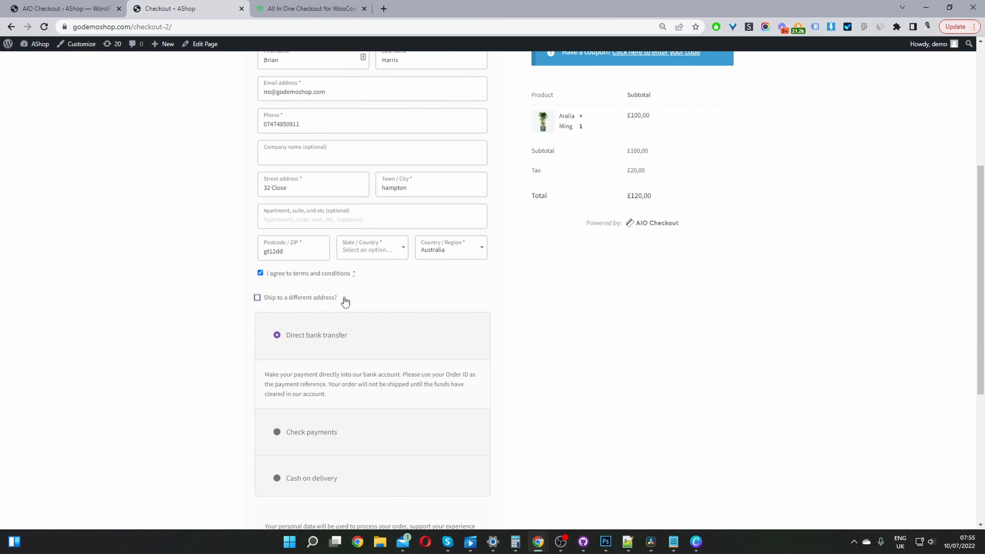
pyautogui.click(45, 8)
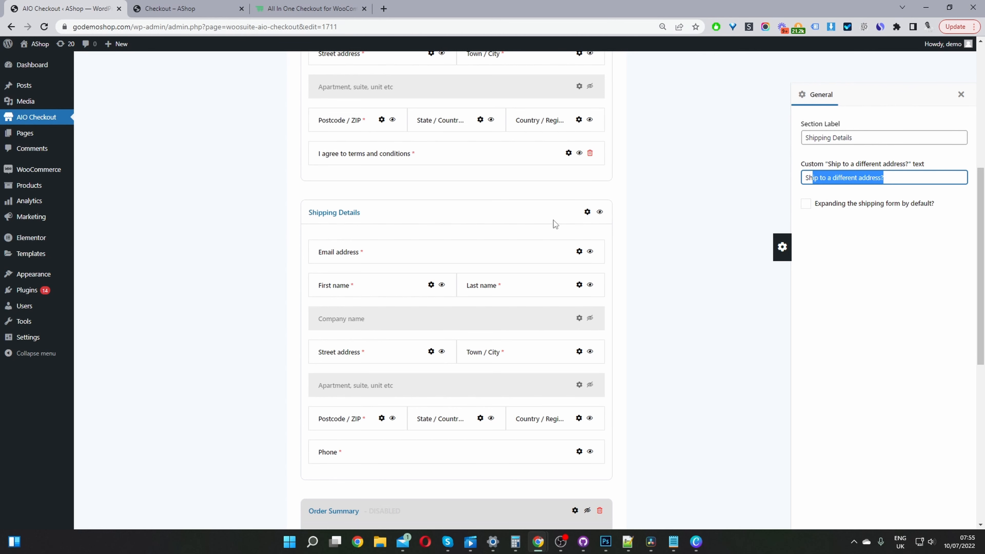
# Step: Disable the Shipping Details section and enable it again
pyautogui.click(599, 211)
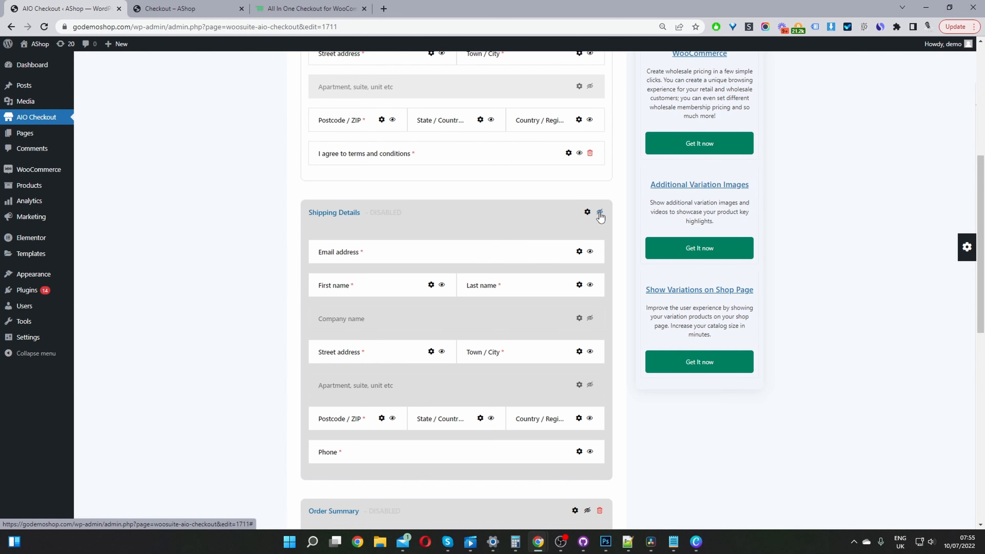
pyautogui.scroll(5, 597, 217)
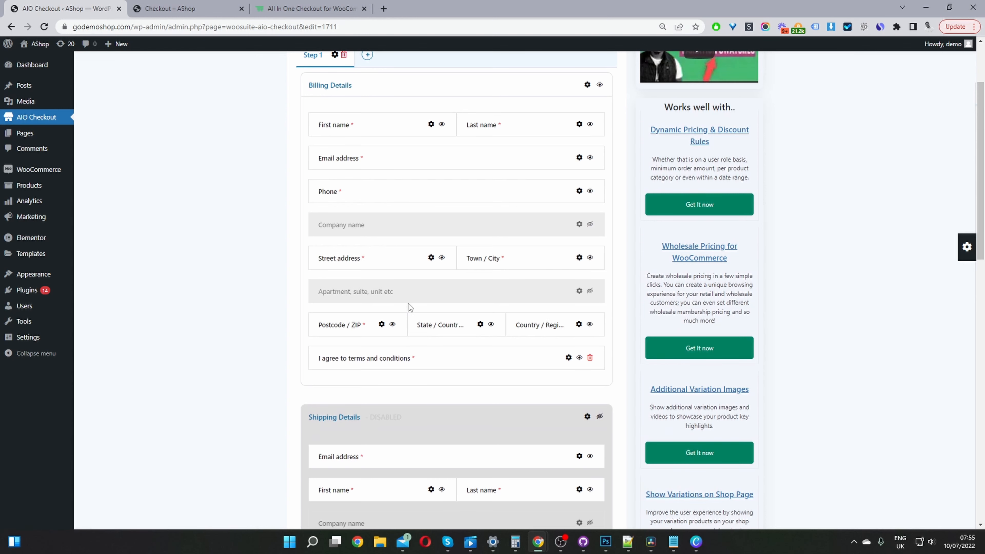
pyautogui.click(599, 416)
# Step: Move the "I agree to terms and conditions" field from Billing Details to the end of the Shipping Details section
pyautogui.scroll(-2, 430, 341)
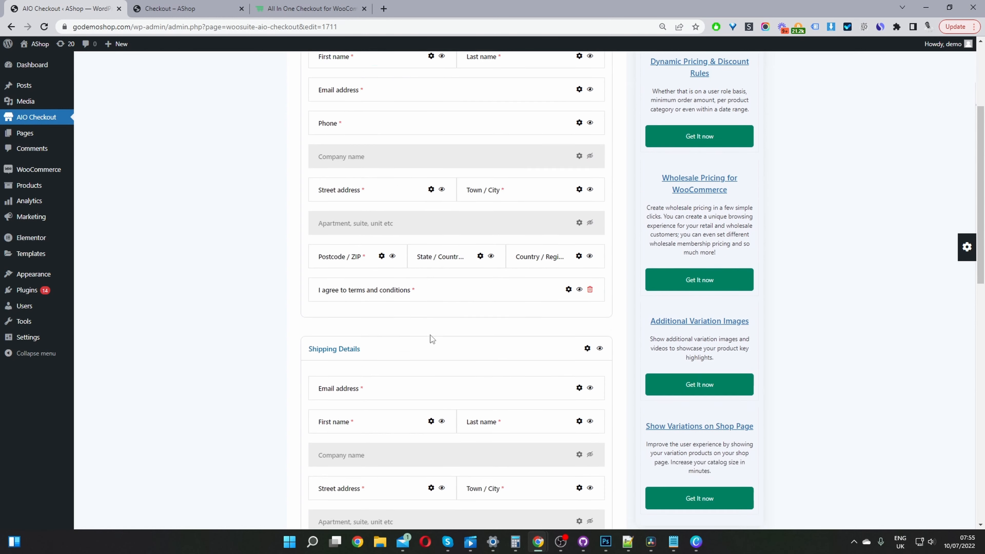
pyautogui.scroll(-2, 430, 336)
pyautogui.moveTo(416, 209); pyautogui.dragTo(455, 313)
pyautogui.scroll(-5, 473, 347)
pyautogui.scroll(12, 476, 291)
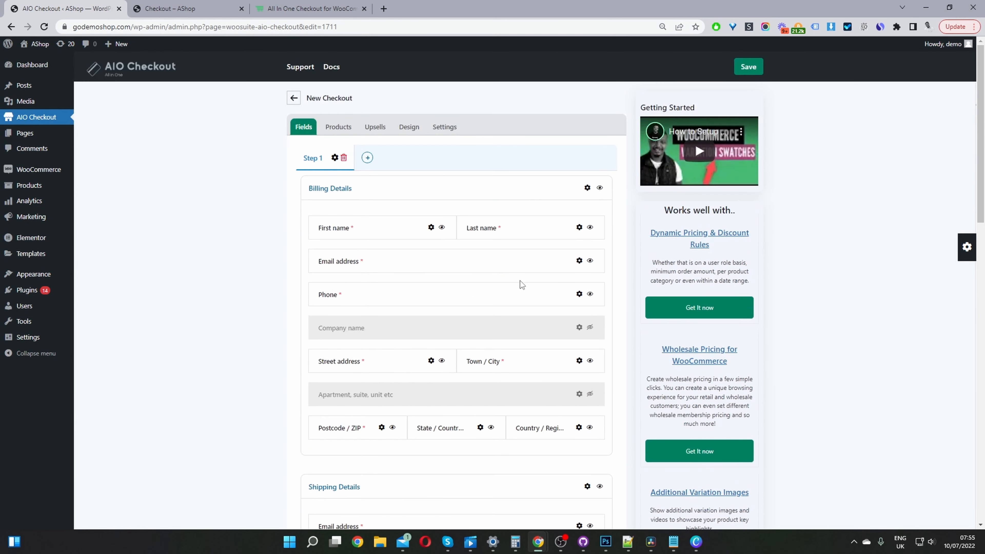
# Step: Disable the Billing Details section and check the fields in the Shipping Details section
pyautogui.click(600, 188)
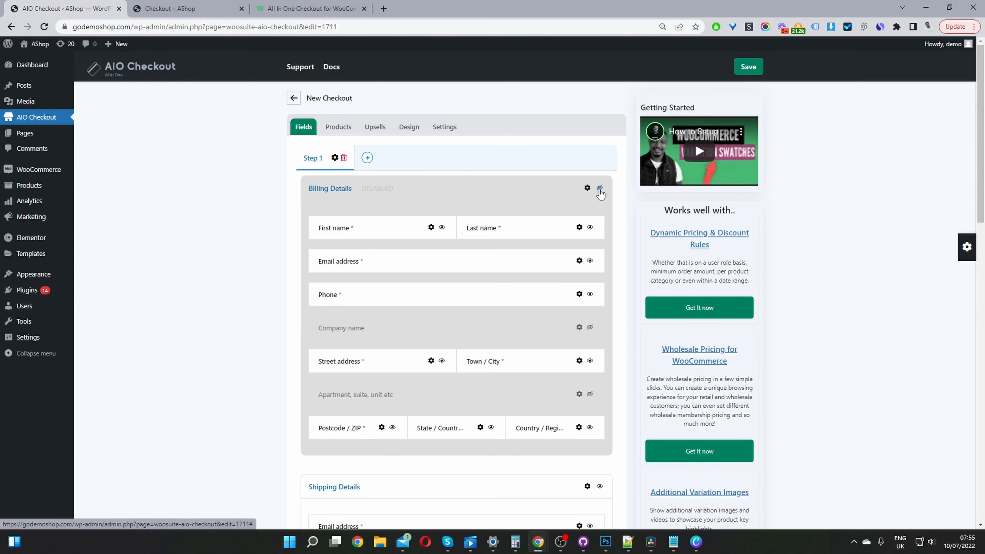
pyautogui.scroll(-2, 564, 275)
pyautogui.scroll(-6, 563, 276)
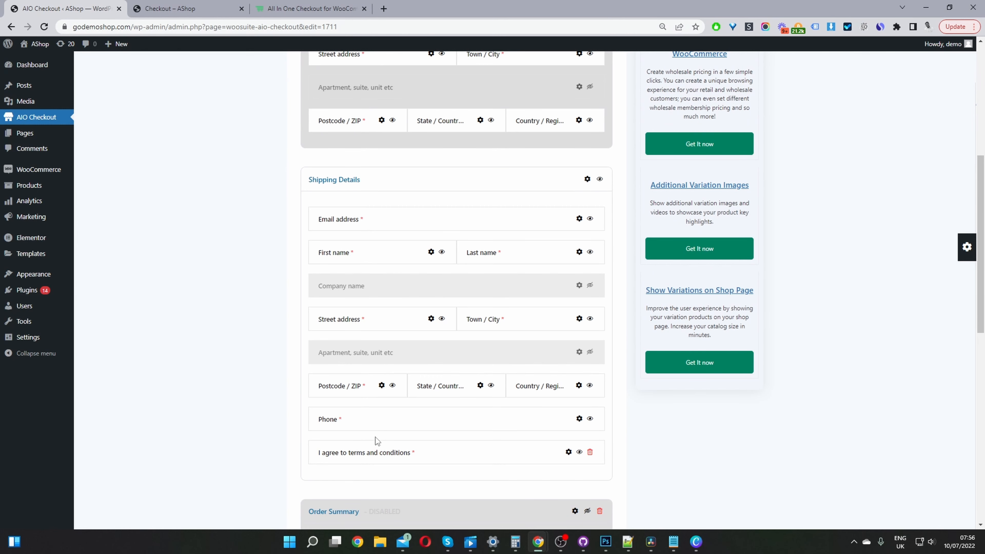
# Step: Save the checkout form and reload the live checkout page to check the Shipping Details section
pyautogui.scroll(8, 620, 460)
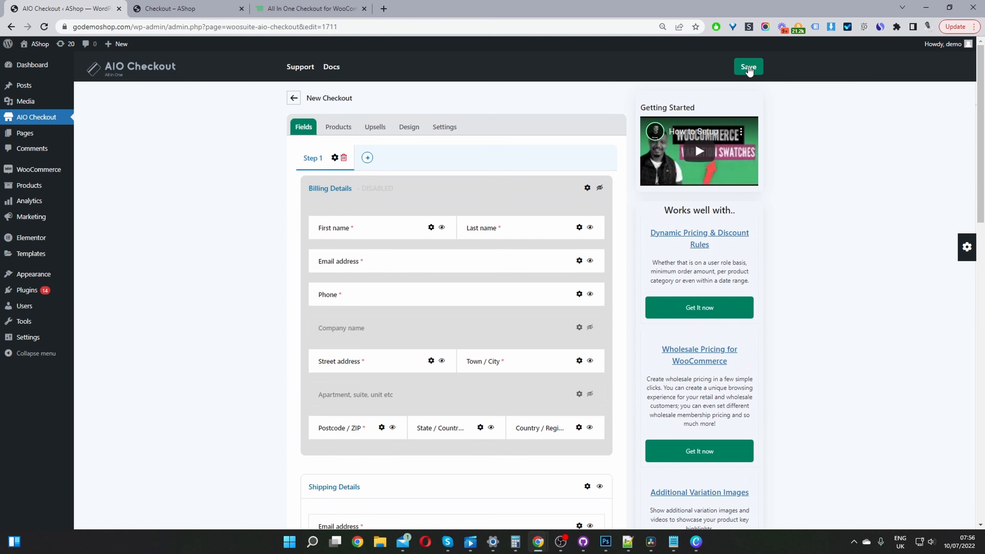
pyautogui.click(748, 66)
pyautogui.click(171, 8)
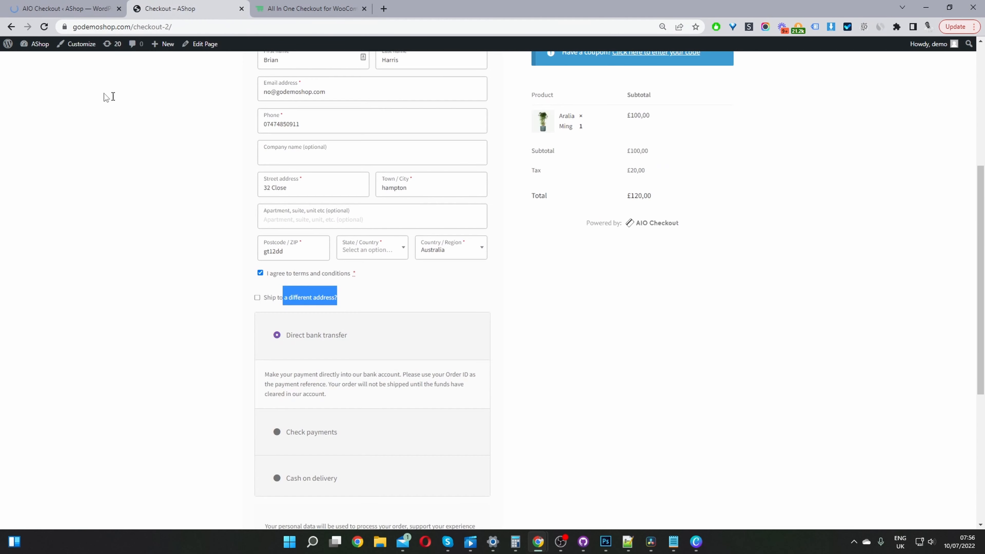
pyautogui.press('F5')
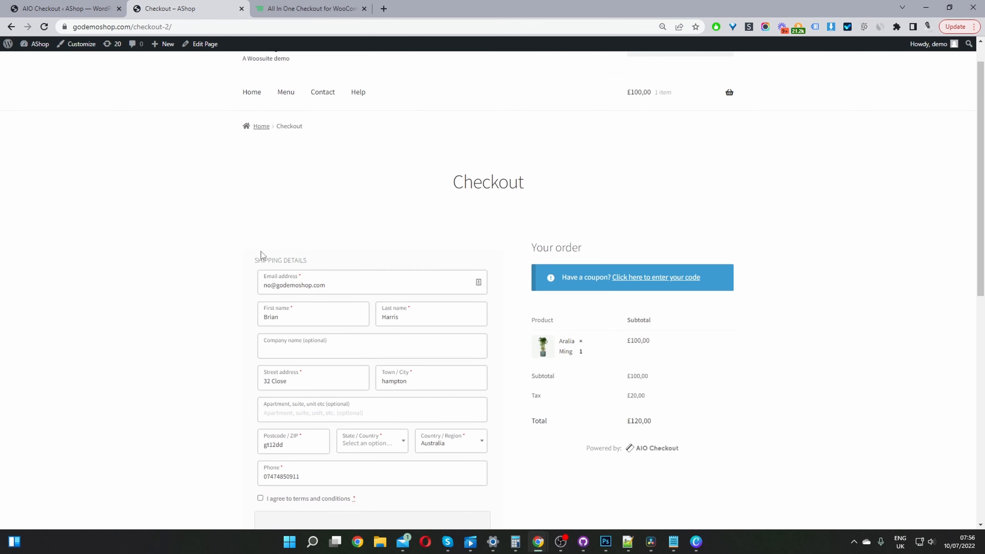
# Step: Add a new section above Billing Details and move the Email address field from Shipping Details into it
pyautogui.click(64, 9)
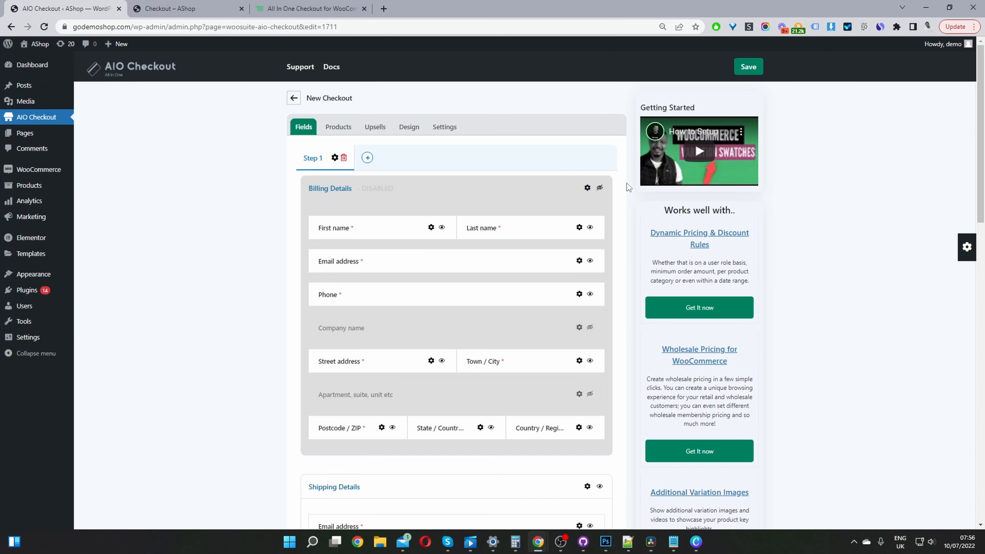
pyautogui.scroll(-3, 625, 197)
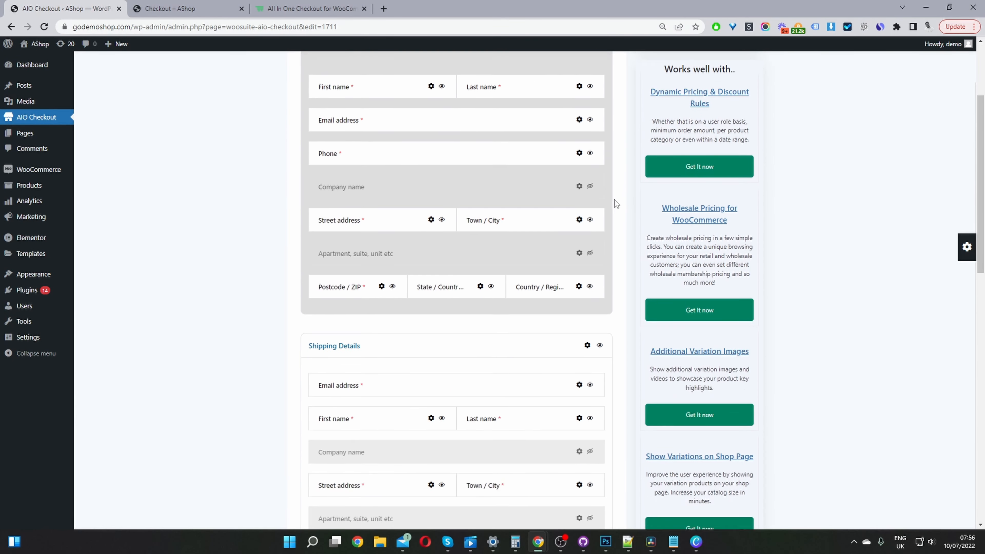
pyautogui.scroll(-6, 614, 199)
pyautogui.scroll(-8, 449, 308)
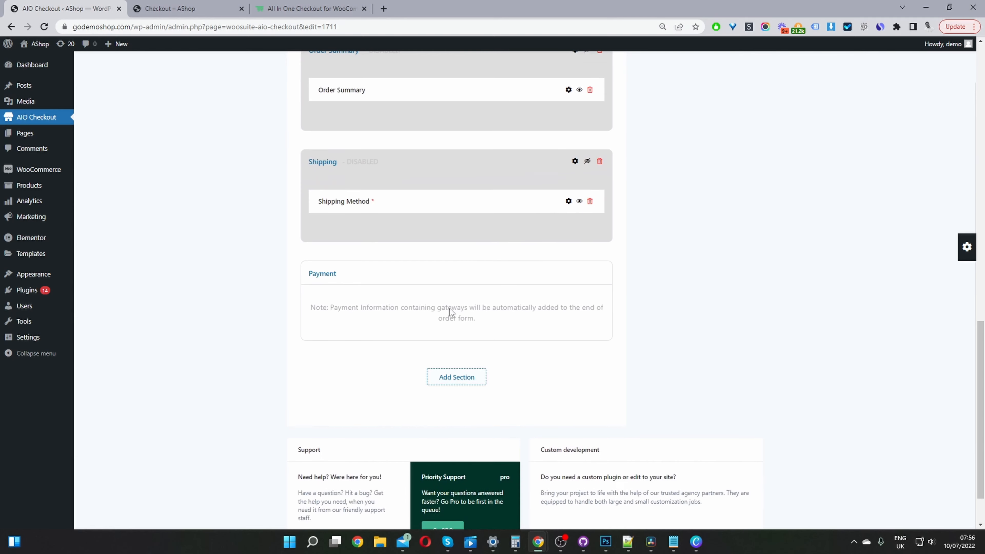
pyautogui.scroll(7, 527, 384)
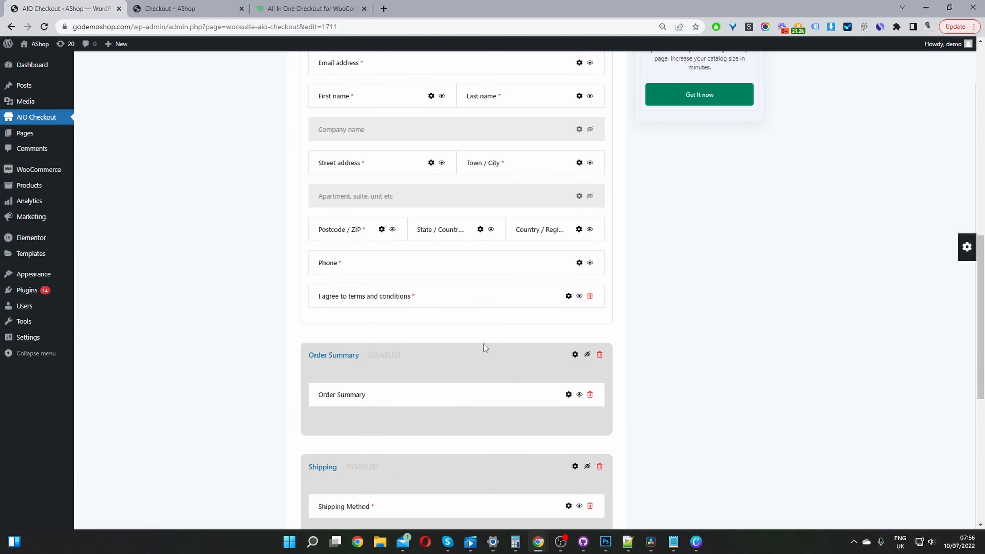
pyautogui.scroll(6, 403, 280)
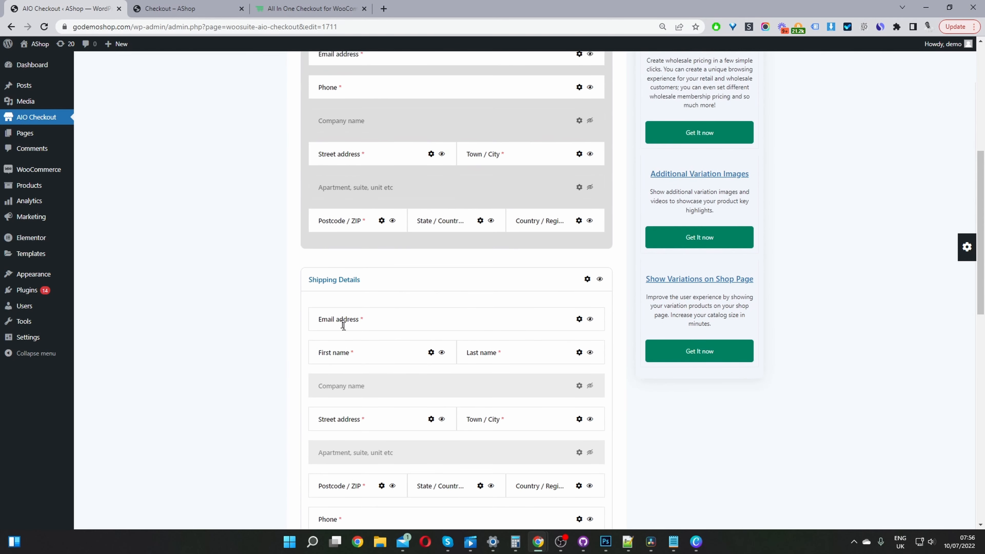
pyautogui.moveTo(355, 324); pyautogui.dragTo(425, 135)
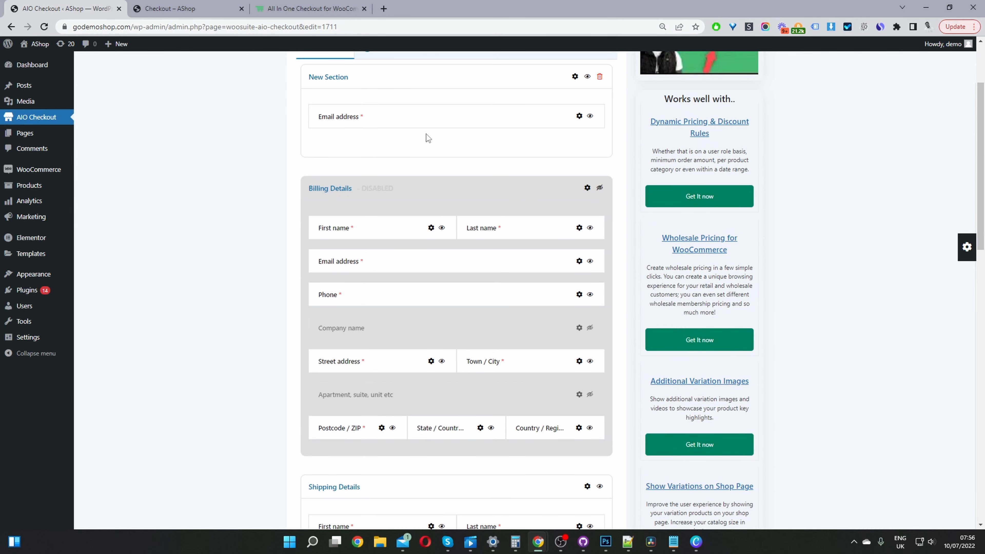
# Step: Move the First name and Last name fields from Shipping Details into the new section, side by side below Email address
pyautogui.scroll(1, 391, 87)
pyautogui.scroll(-3, 393, 212)
pyautogui.scroll(-3, 393, 213)
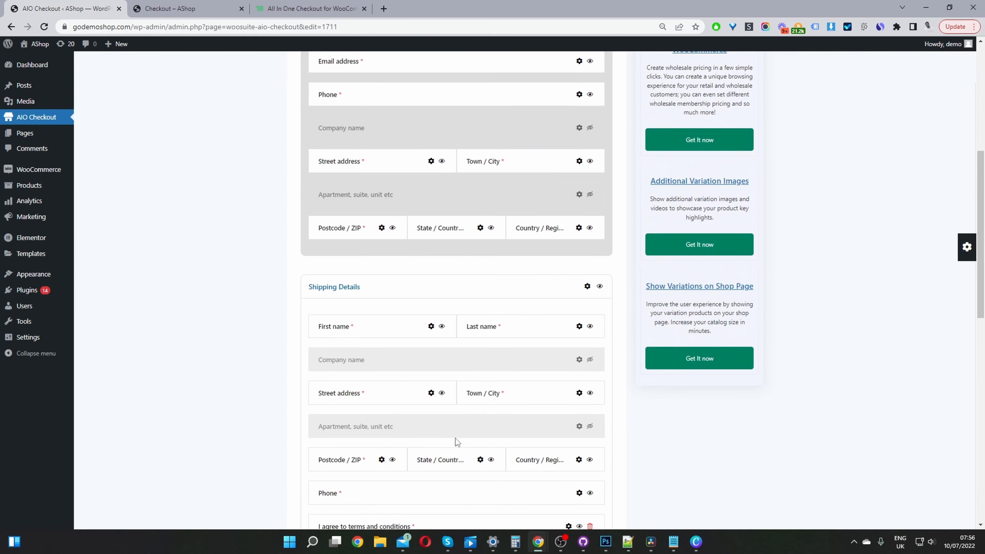
pyautogui.moveTo(387, 326); pyautogui.dragTo(416, 165)
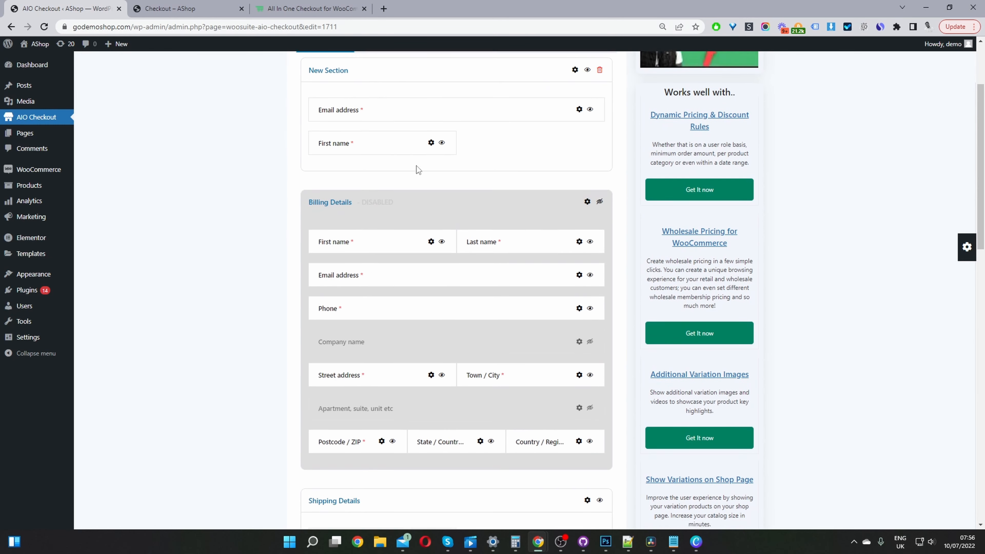
pyautogui.scroll(-5, 402, 326)
pyautogui.moveTo(401, 330); pyautogui.dragTo(553, 220)
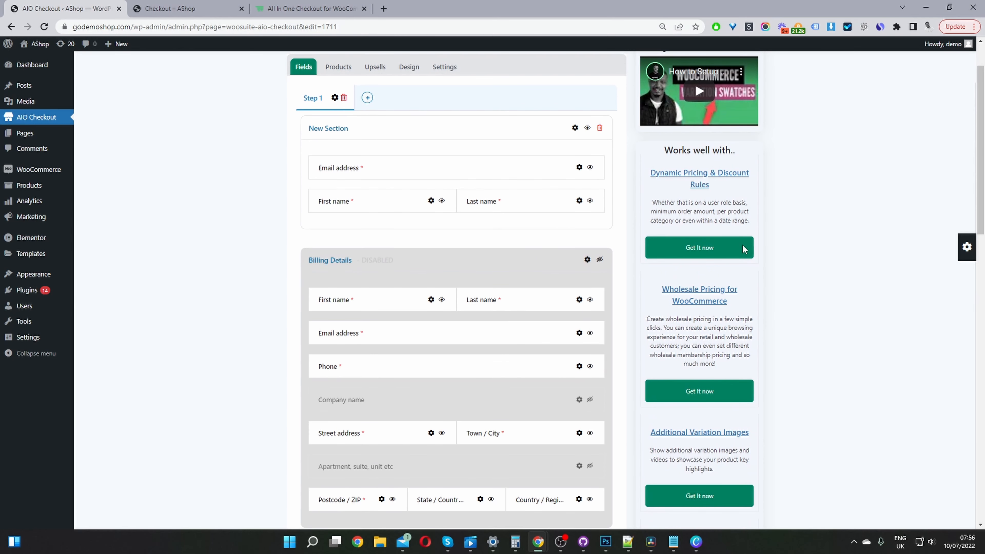
# Step: Add a URL field at the end of the new section and label it "Website URL"
pyautogui.click(966, 248)
pyautogui.moveTo(940, 173); pyautogui.dragTo(457, 224)
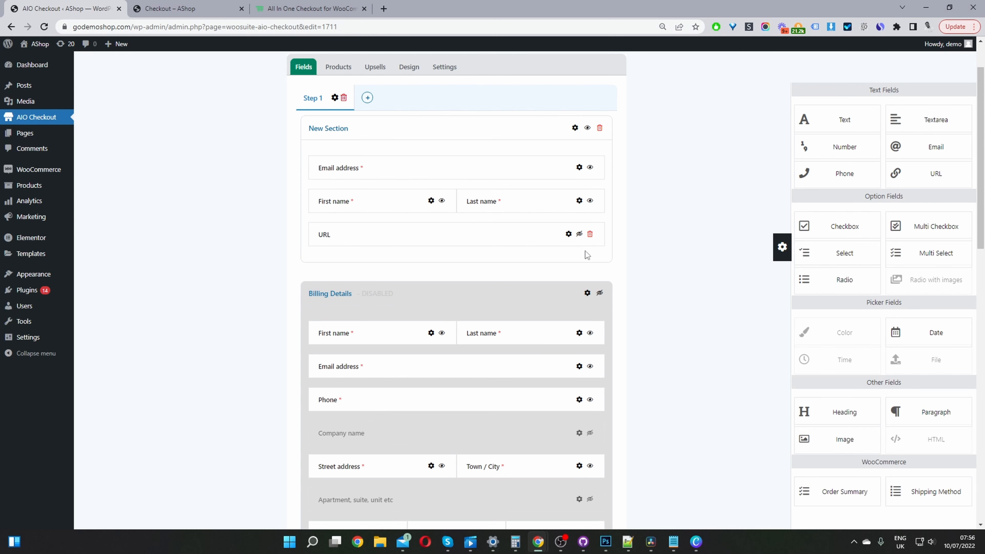
pyautogui.click(569, 235)
pyautogui.click(812, 217)
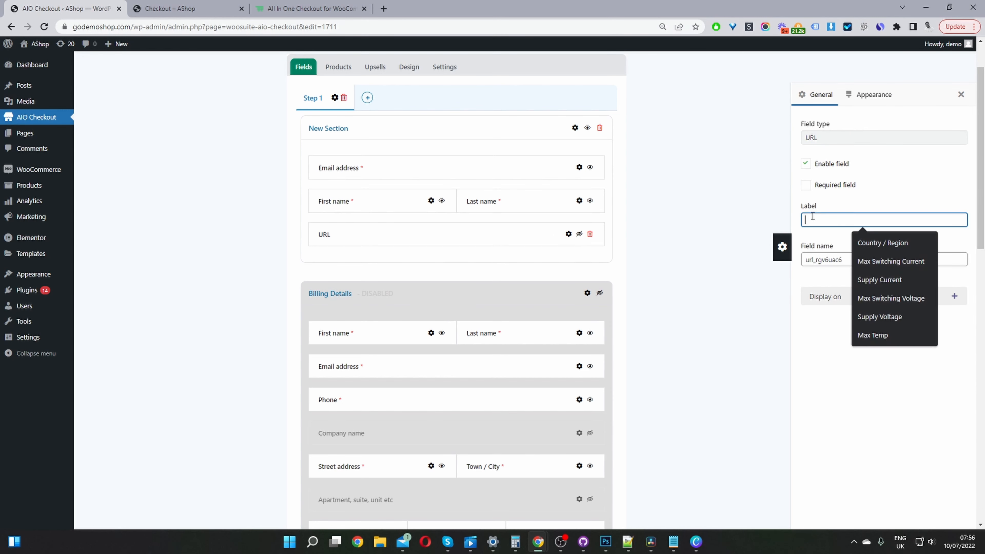
pyautogui.write('Webs')
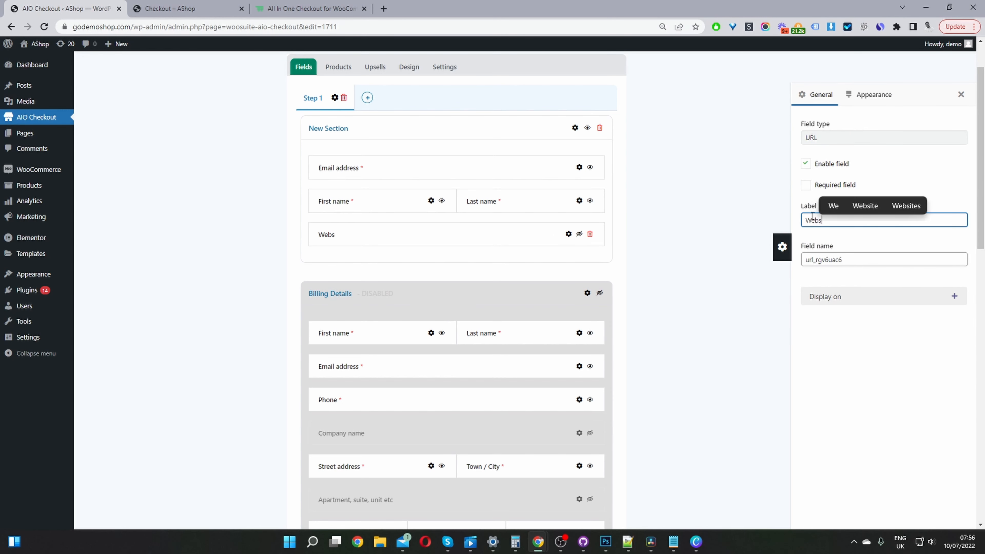
pyautogui.write('ite URL')
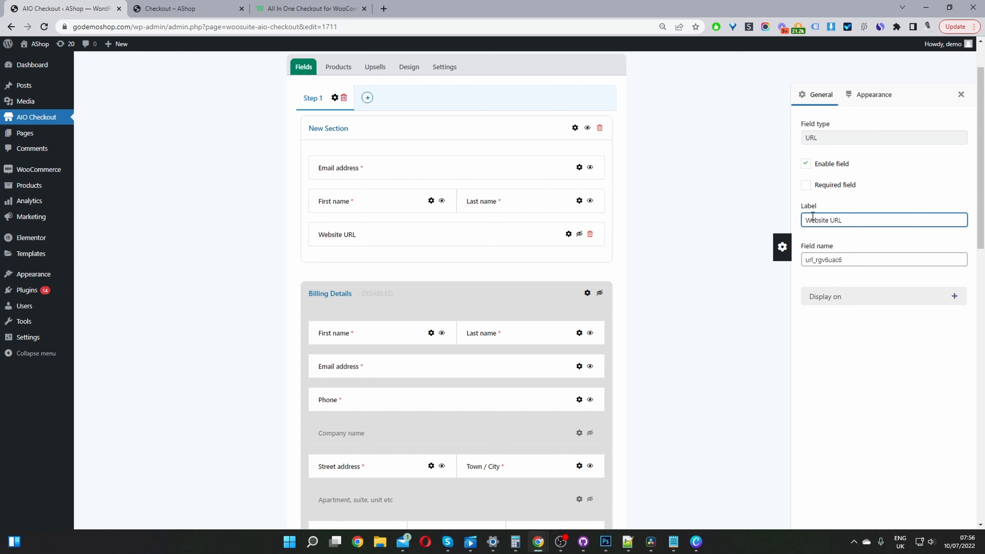
pyautogui.click(893, 323)
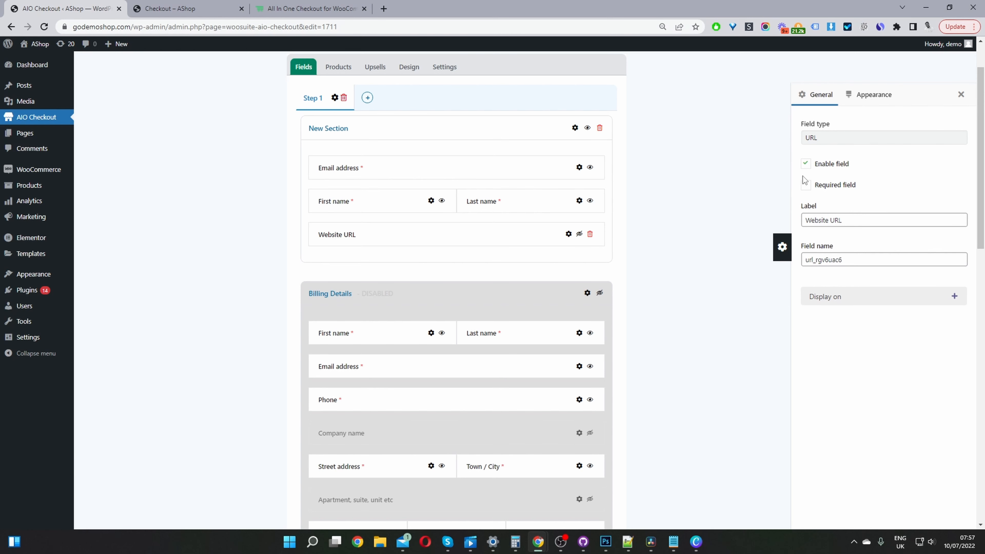
# Step: Try the Half width size on the Website URL field and settle on One third width
pyautogui.click(878, 94)
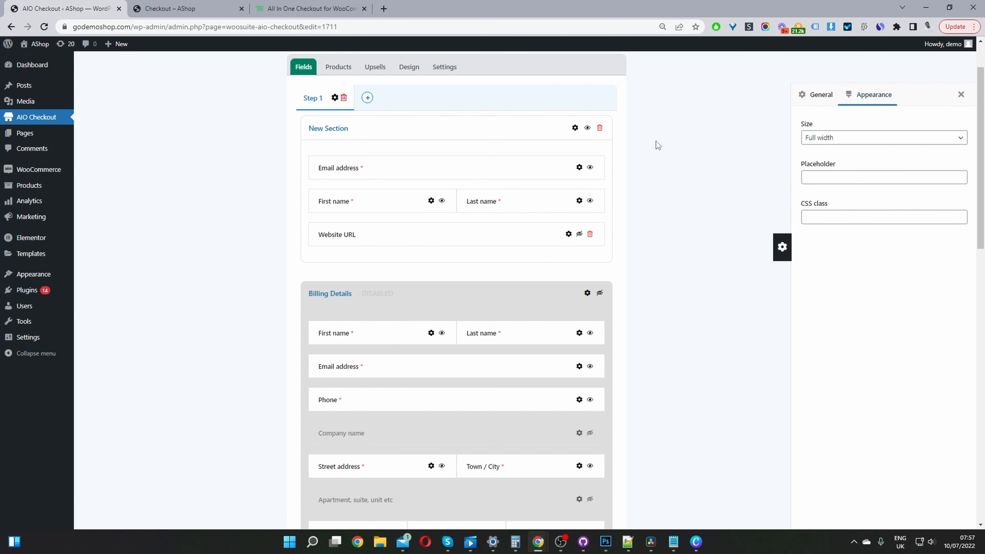
pyautogui.click(828, 139)
pyautogui.click(825, 159)
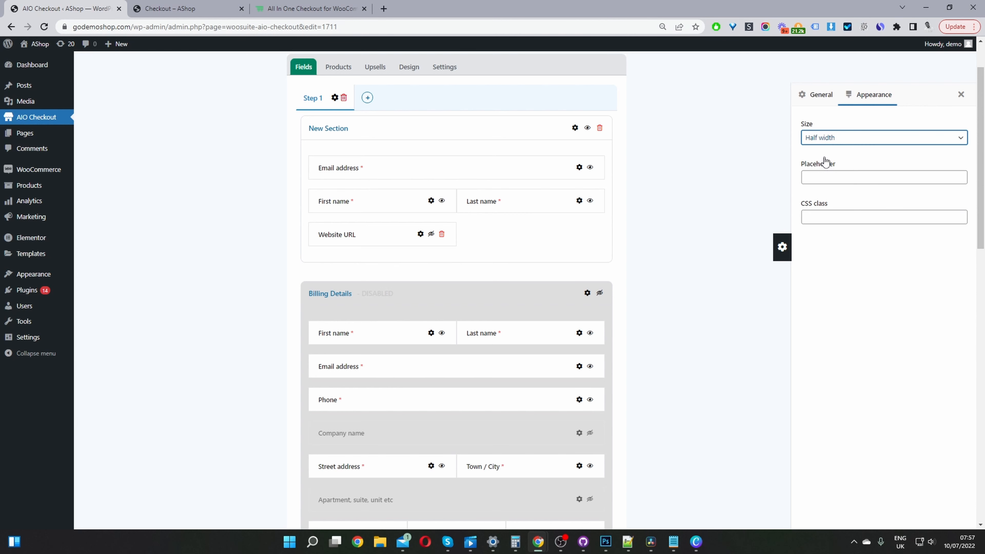
pyautogui.click(837, 141)
pyautogui.click(815, 167)
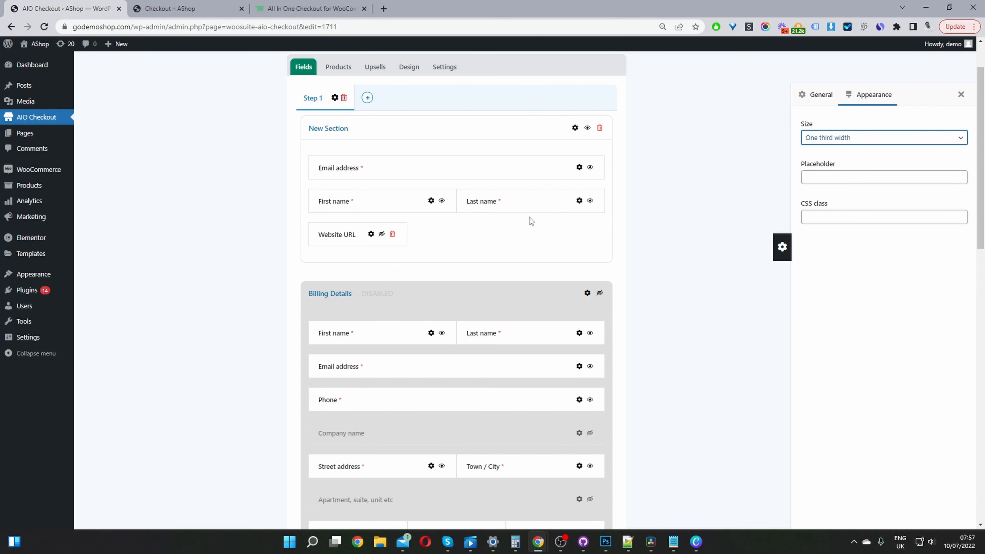
pyautogui.click(499, 233)
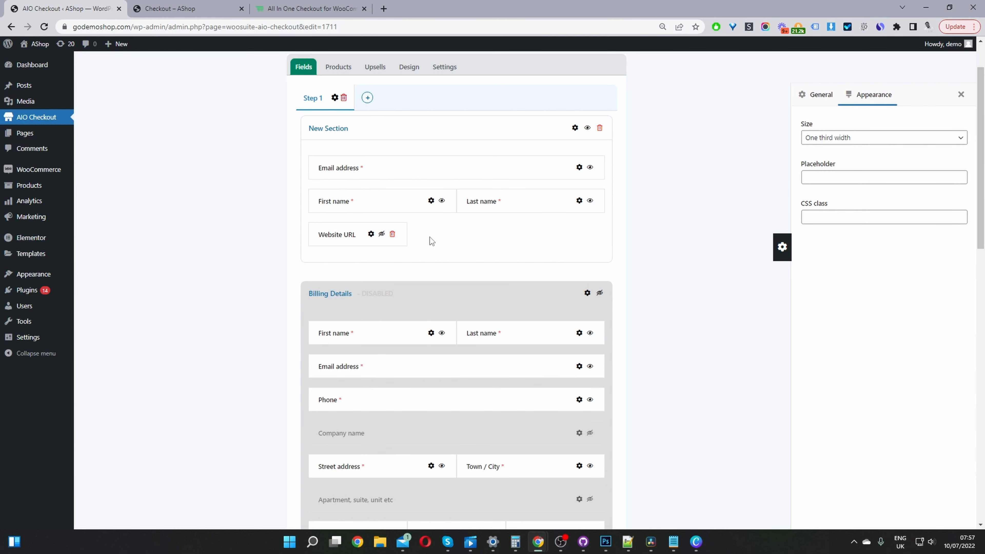
# Step: Add a Phone field and a Text field below Website URL in the new section
pyautogui.click(954, 95)
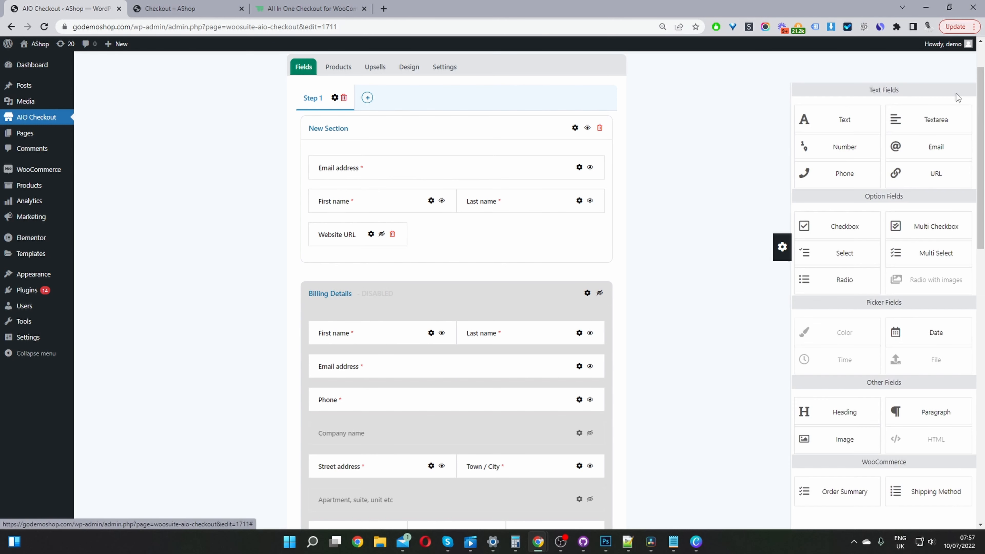
pyautogui.moveTo(858, 184); pyautogui.dragTo(550, 278)
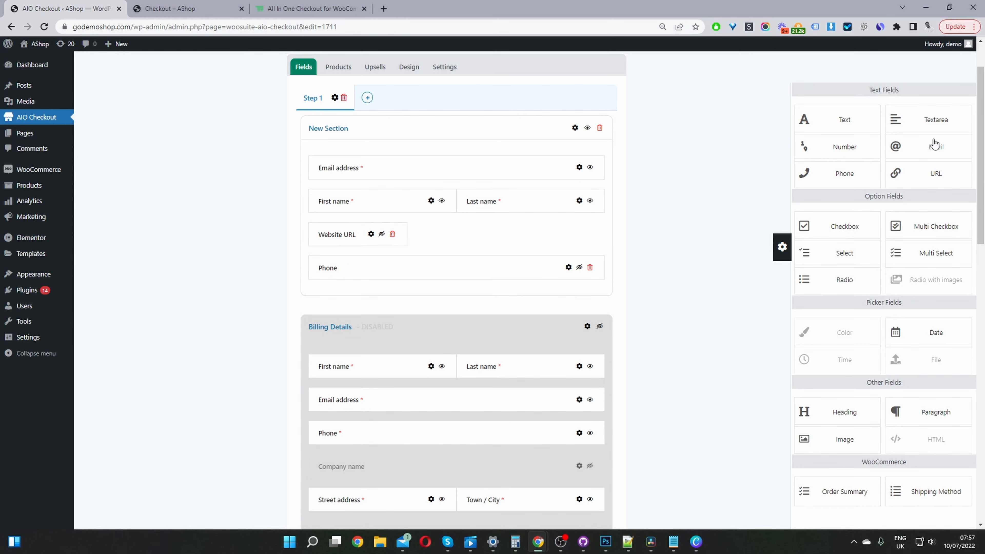
pyautogui.moveTo(845, 123); pyautogui.dragTo(505, 287)
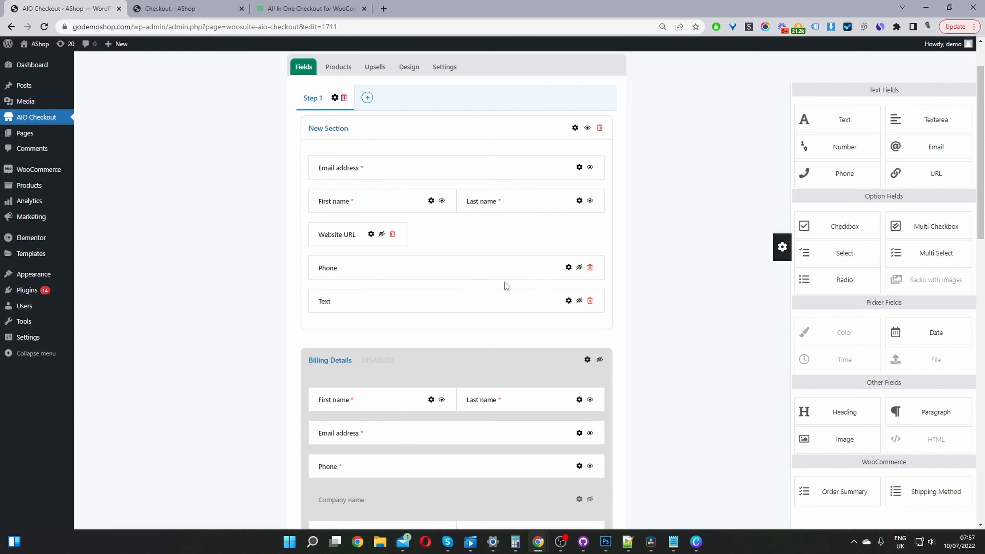
# Step: Set the size of the new section's Phone and Text fields to One third width
pyautogui.click(568, 268)
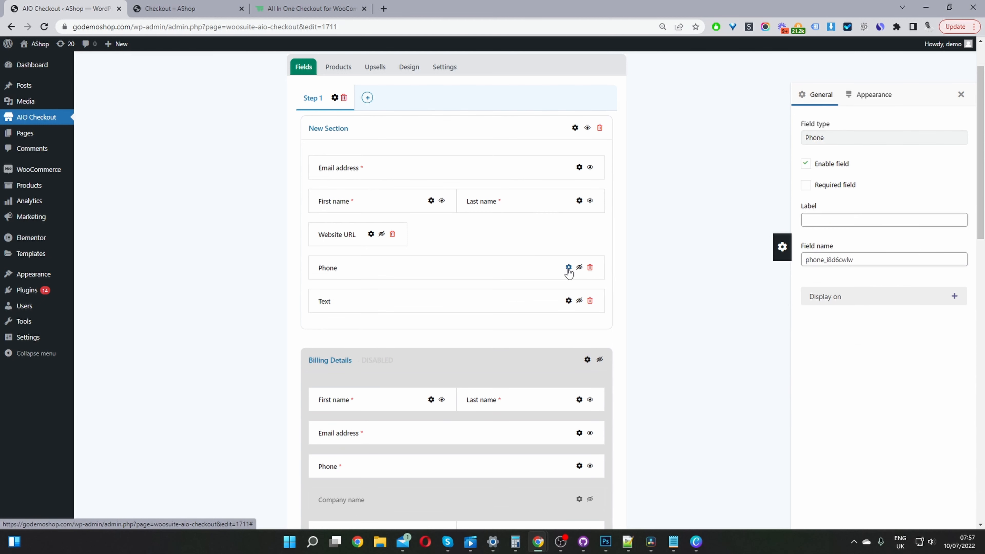
pyautogui.click(871, 94)
pyautogui.click(835, 138)
pyautogui.click(830, 168)
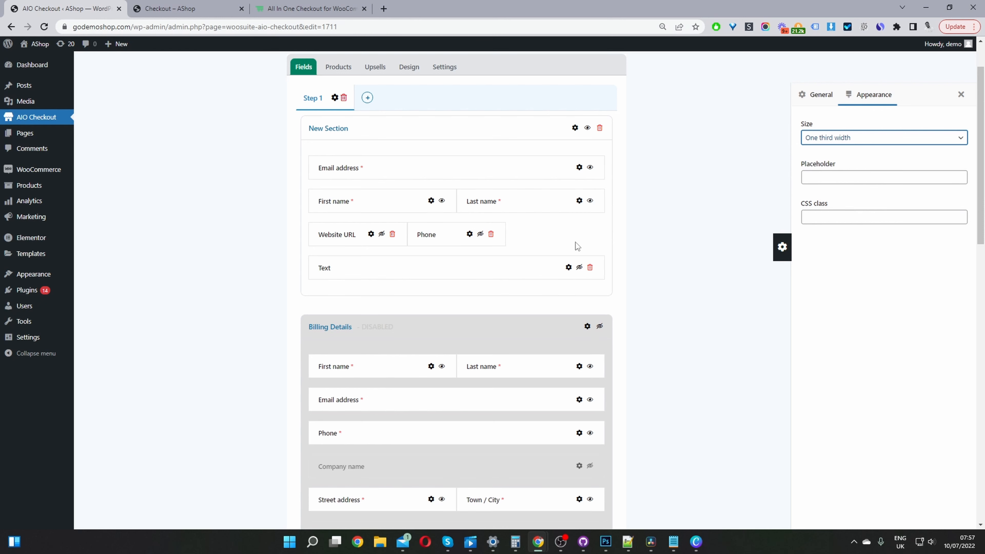
pyautogui.click(568, 268)
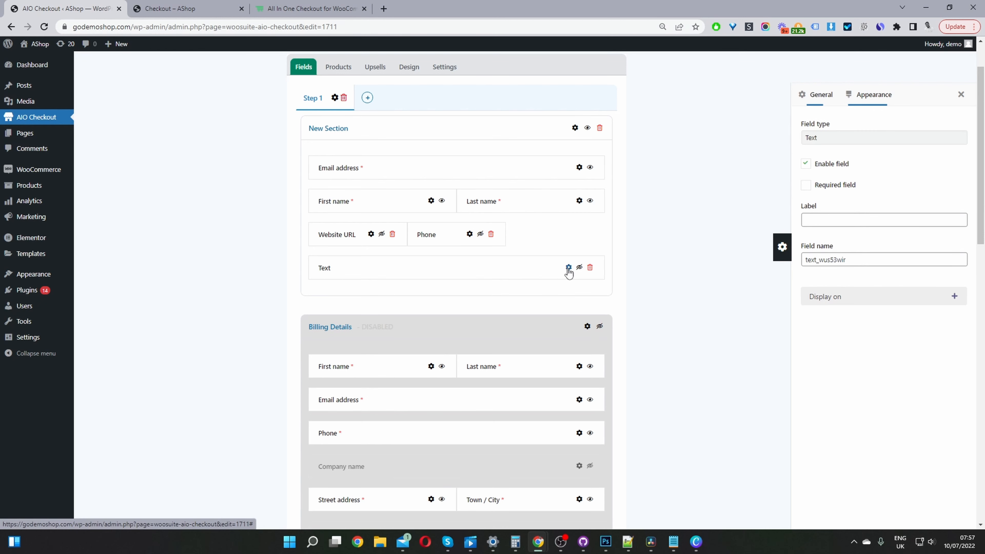
pyautogui.click(868, 97)
pyautogui.click(845, 140)
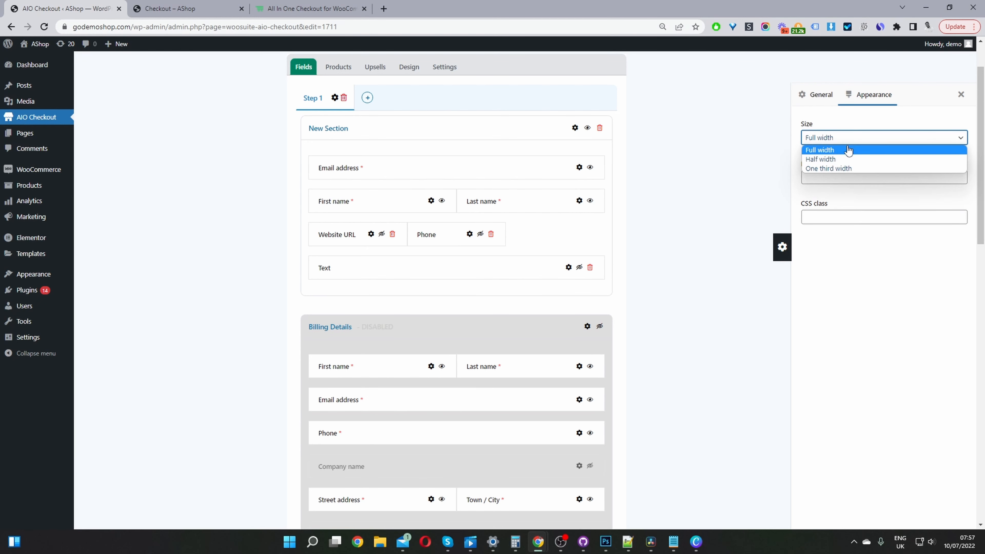
pyautogui.click(831, 169)
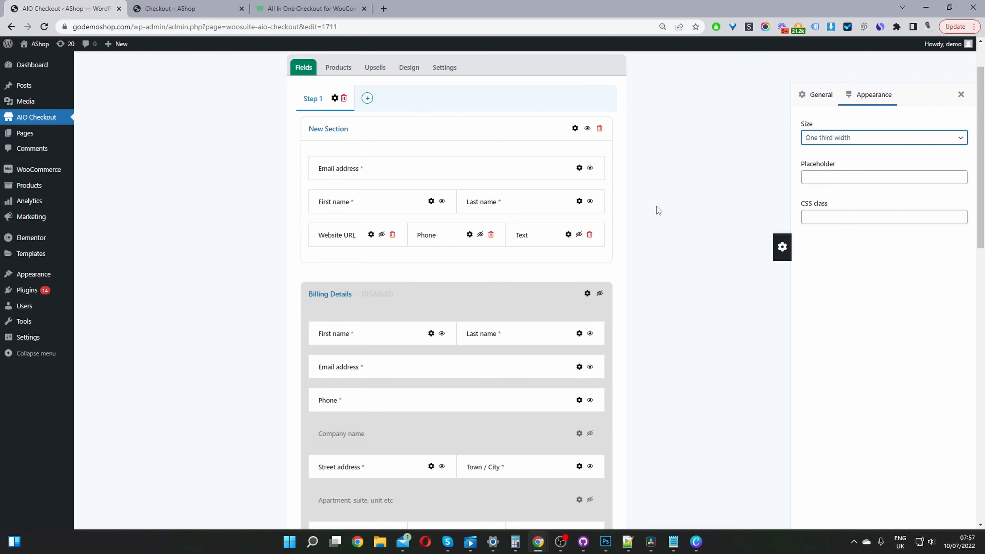
# Step: Save the checkout form, reload the live checkout page and check the Website URL, Phone and Text fields there
pyautogui.scroll(2, 659, 204)
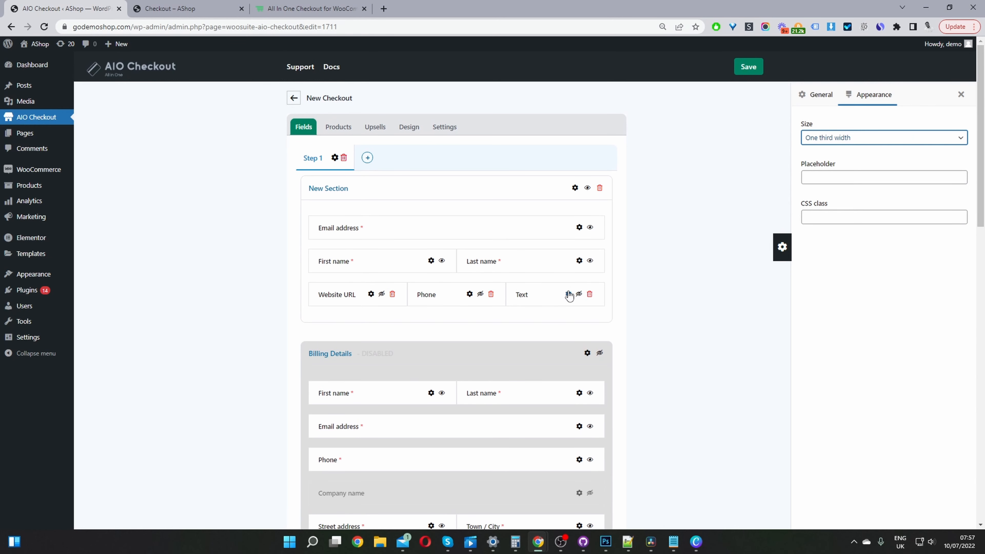
pyautogui.click(568, 295)
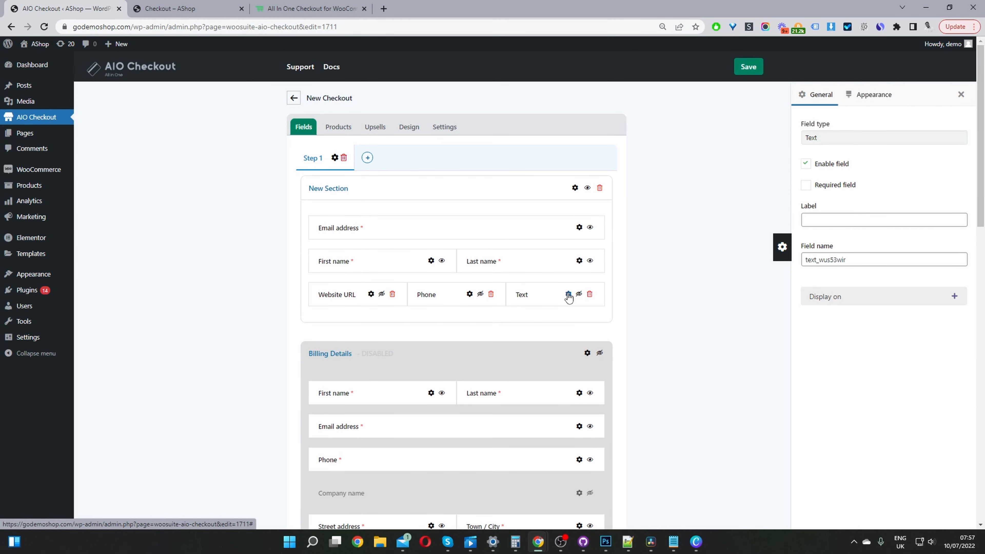
pyautogui.click(759, 73)
pyautogui.click(190, 10)
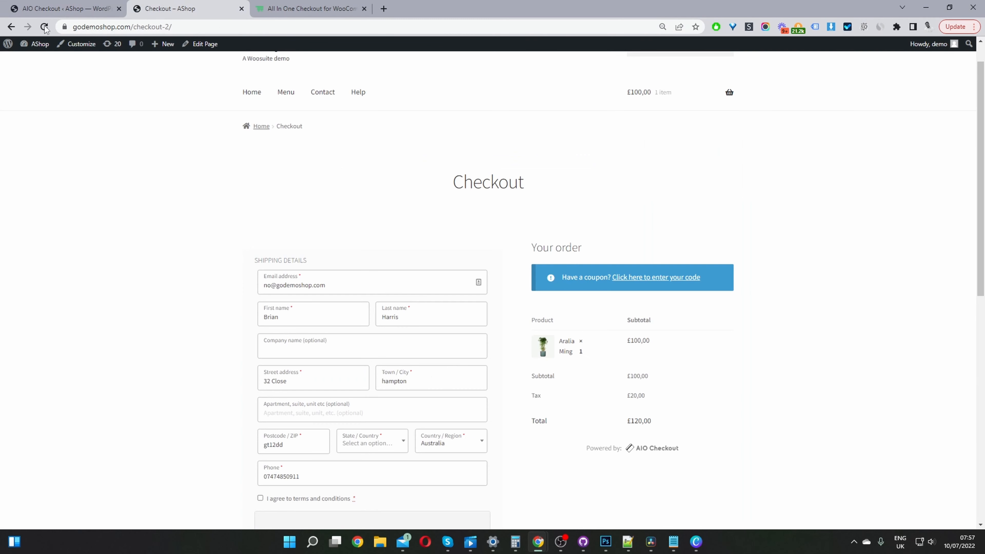
pyautogui.click(47, 30)
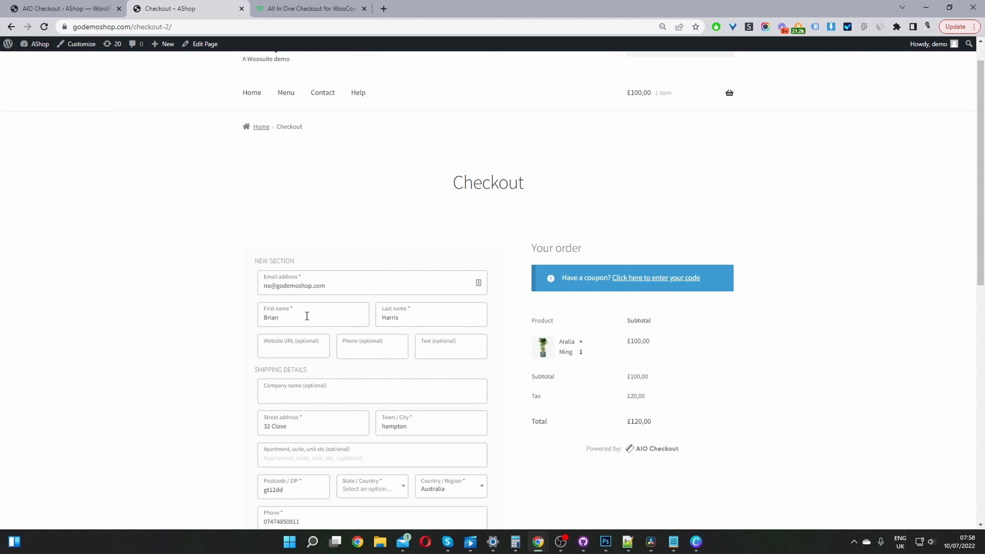
pyautogui.click(289, 346)
pyautogui.click(364, 353)
pyautogui.click(390, 148)
pyautogui.click(456, 350)
# Step: Return to the AIO Checkout form editor and rename the new section's label to Info
pyautogui.click(28, 6)
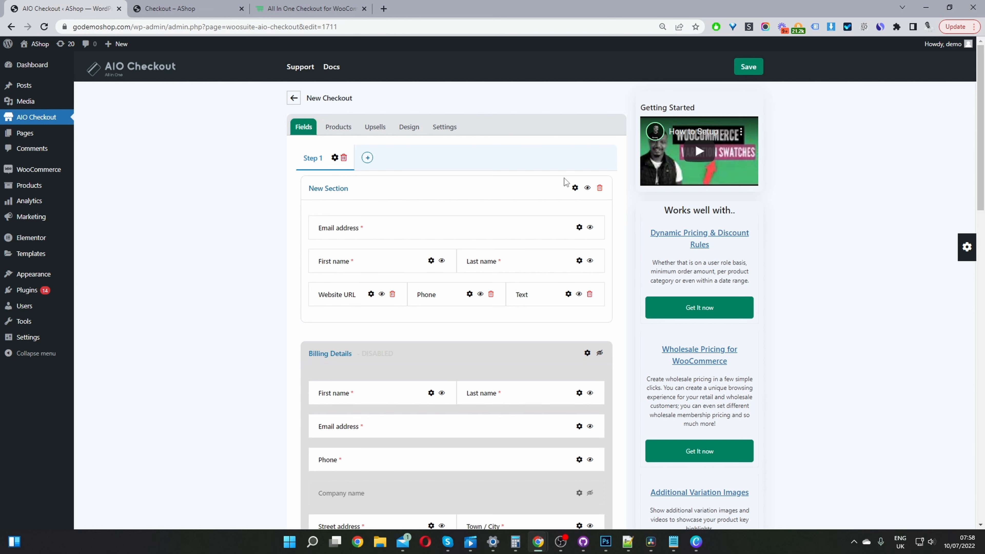
pyautogui.click(575, 188)
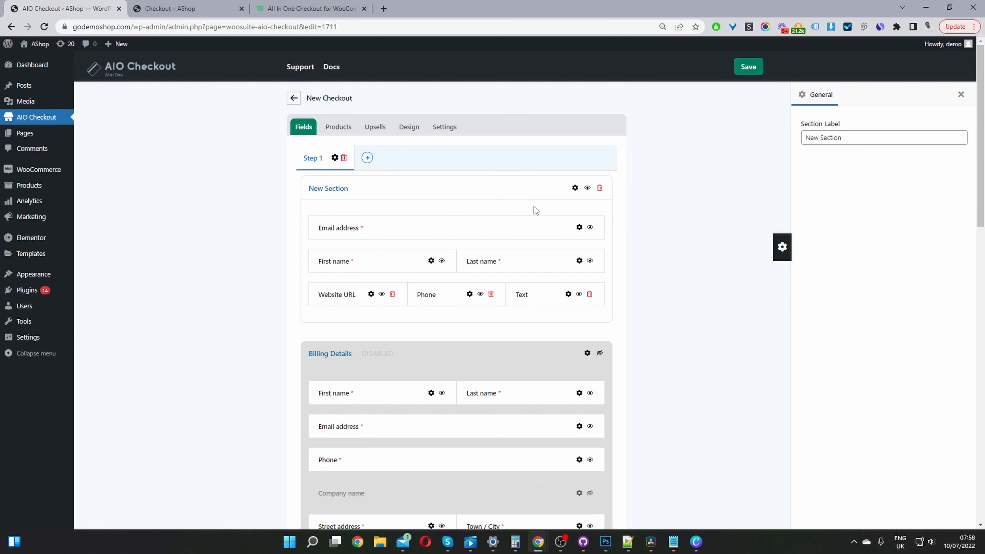
pyautogui.tripleClick(888, 138)
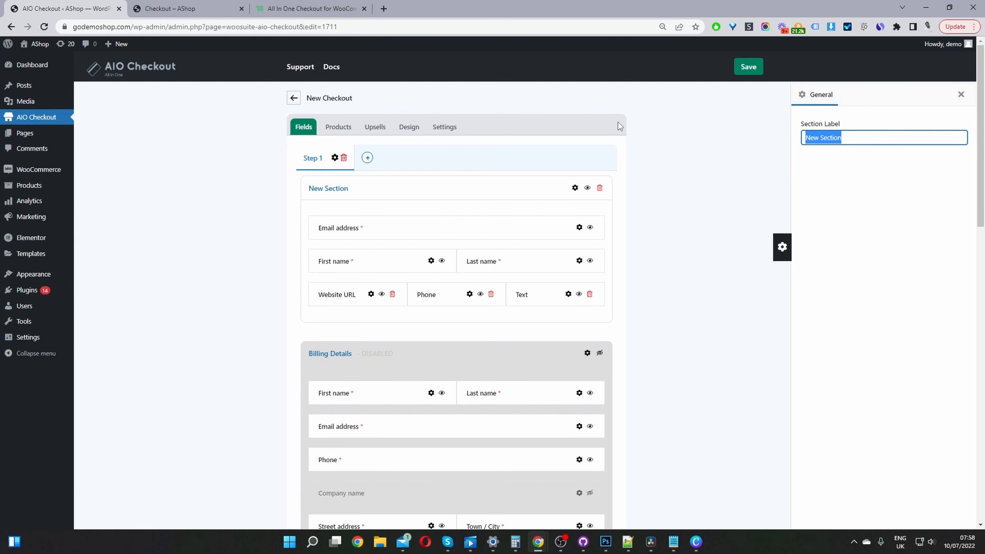
pyautogui.write('Info')
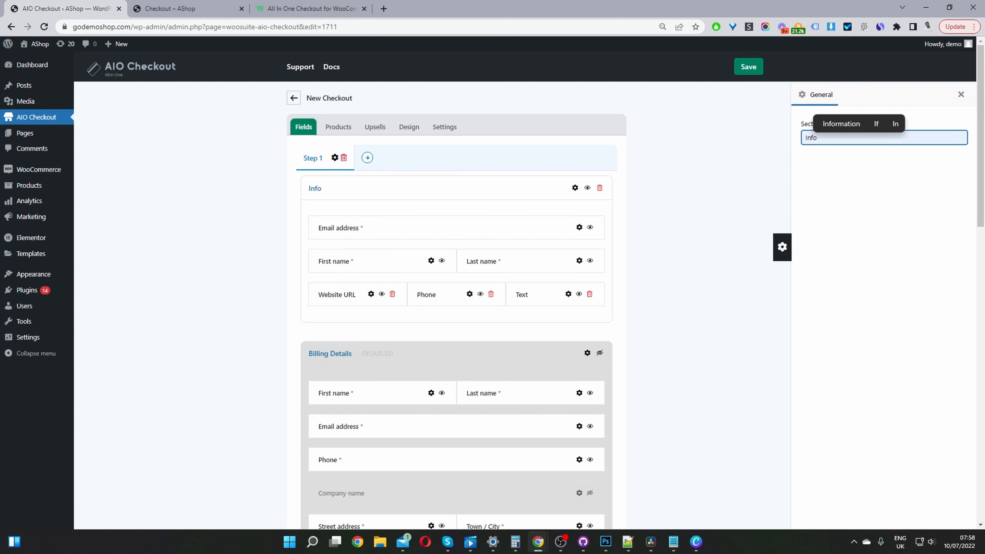
pyautogui.click(961, 95)
# Step: Add a Select field at the end of the Info section and label it "How did you find us"
pyautogui.scroll(-1, 789, 162)
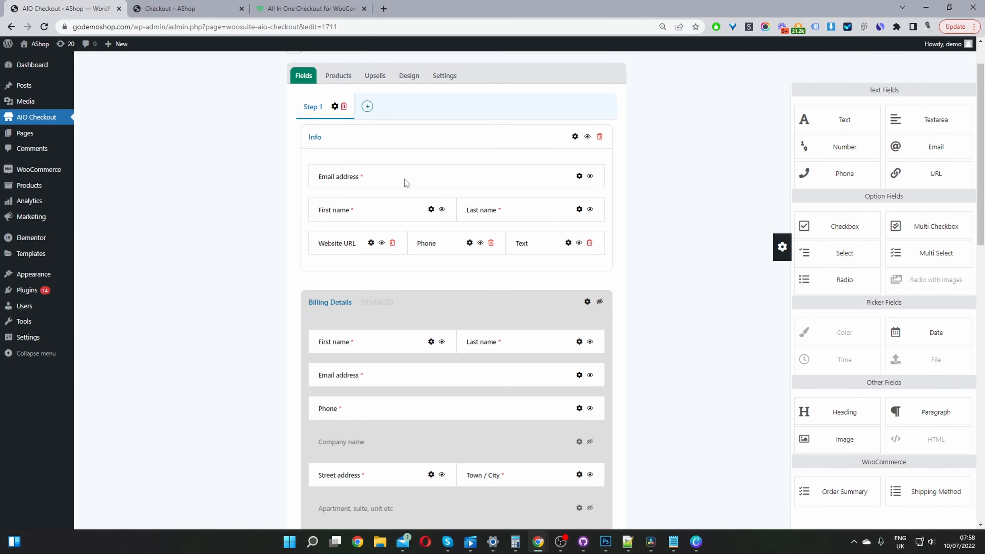
pyautogui.moveTo(405, 182)
pyautogui.mouseDown()
pyautogui.moveTo(397, 214)
pyautogui.moveTo(405, 163)
pyautogui.mouseUp()
pyautogui.scroll(-2, 824, 308)
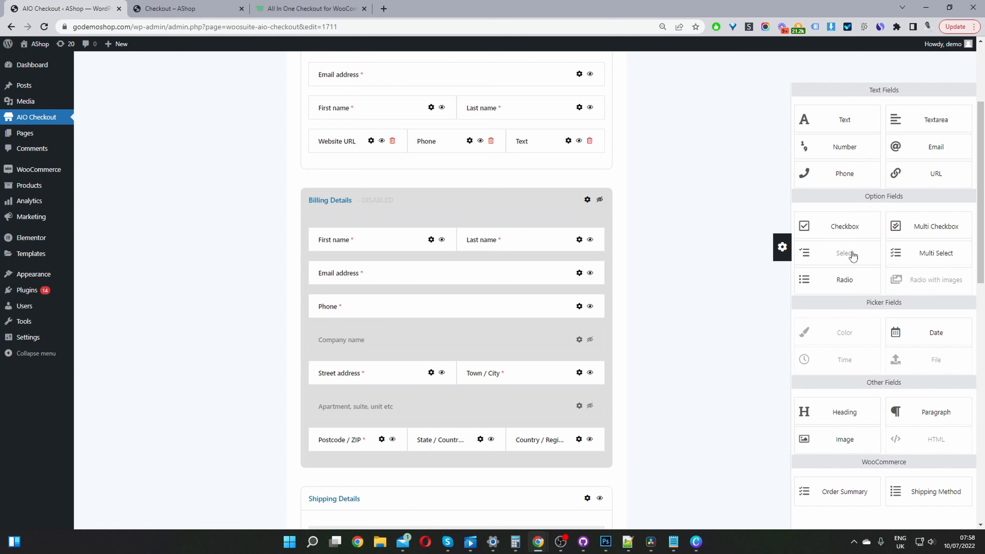
pyautogui.moveTo(855, 256); pyautogui.dragTo(481, 187)
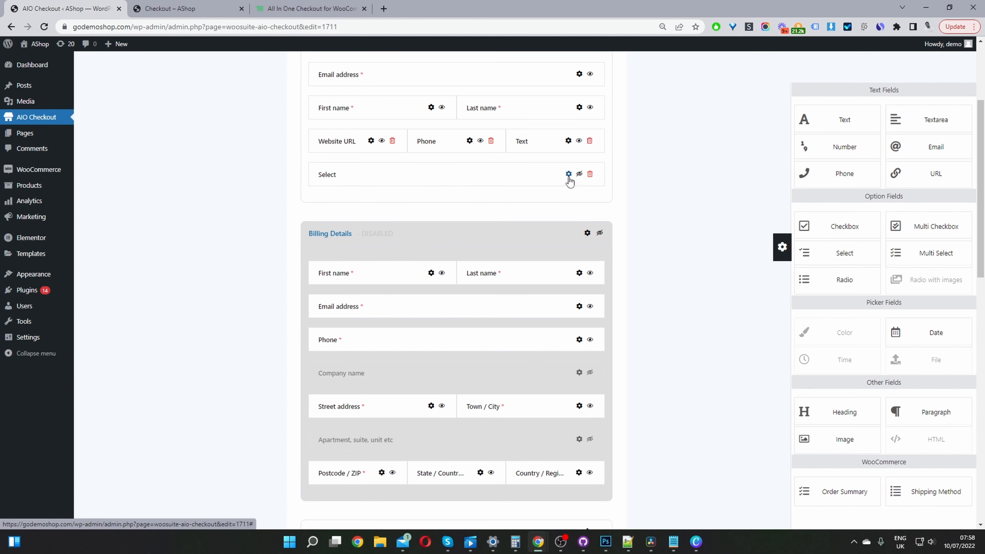
pyautogui.click(568, 176)
pyautogui.click(891, 219)
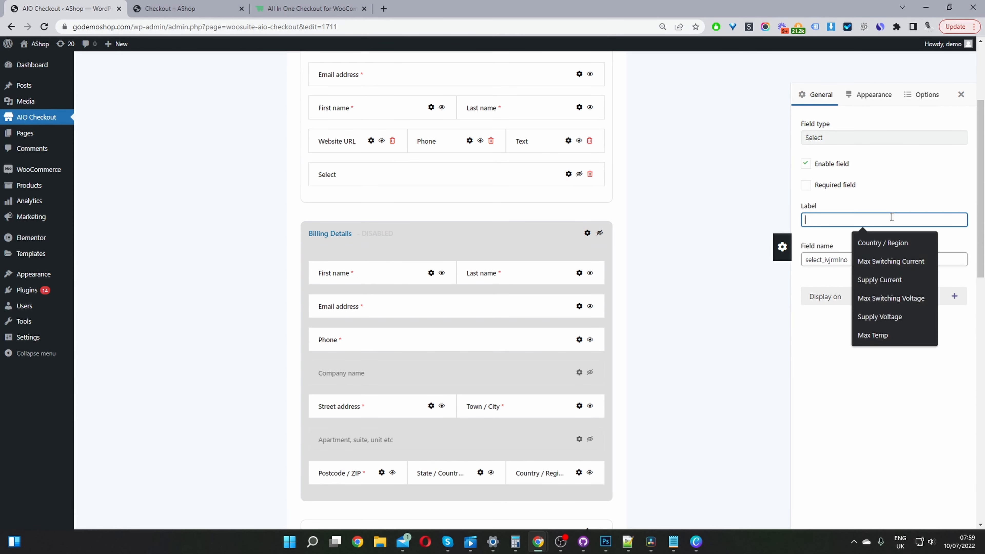
pyautogui.write('How did you find us')
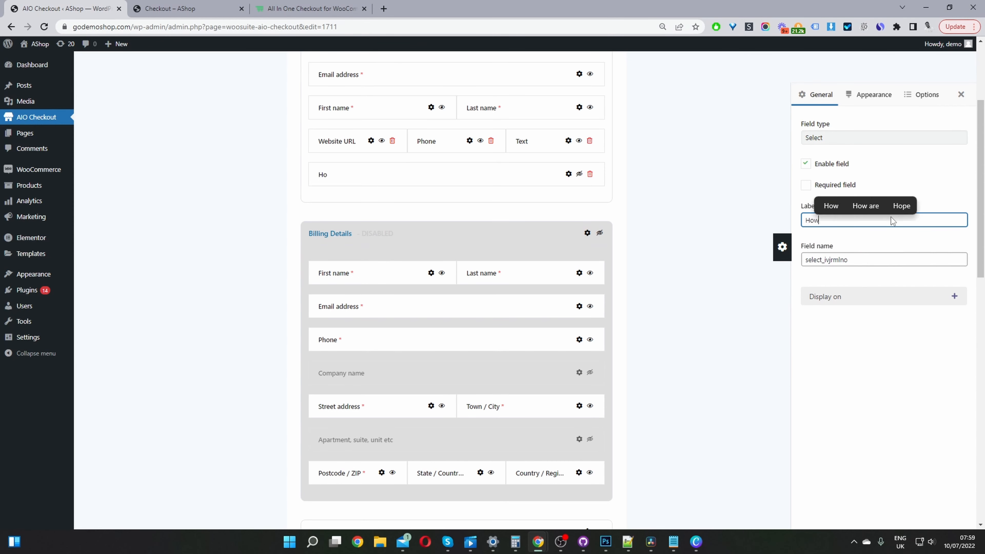
# Step: Give the "How did you find us" field three options with matching labels and values: Search, Word of mouth and TV
pyautogui.click(931, 98)
pyautogui.click(850, 126)
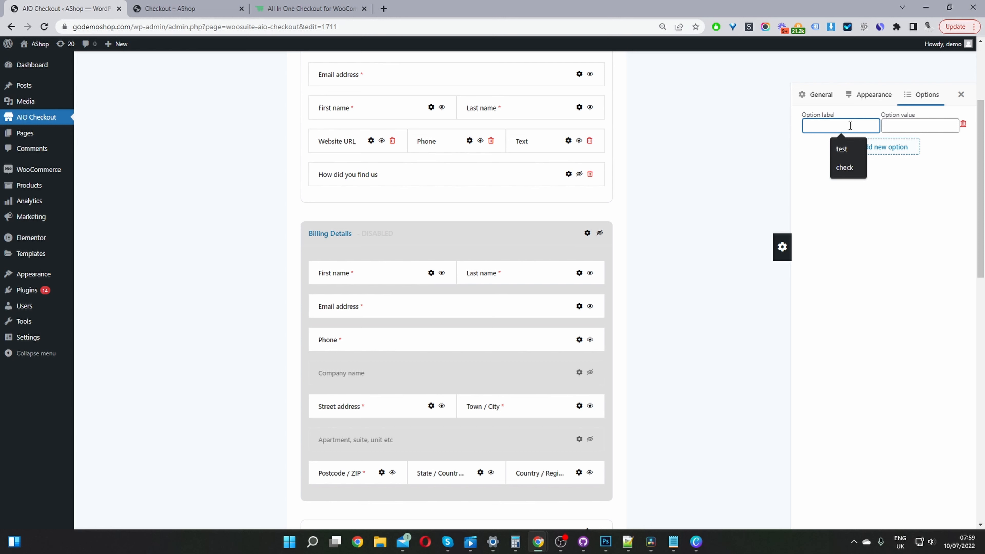
pyautogui.write('Search')
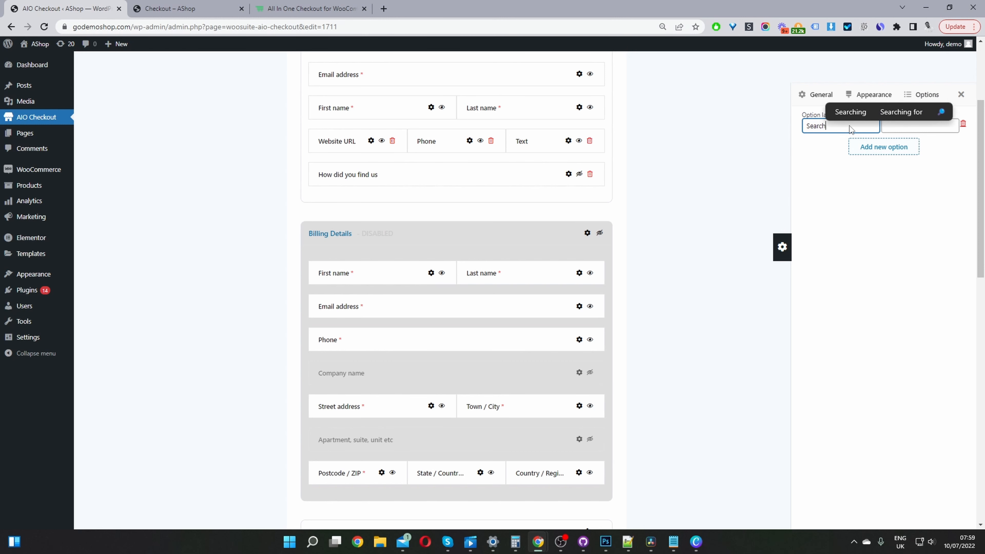
pyautogui.click(884, 147)
pyautogui.click(827, 155)
pyautogui.write('Word of')
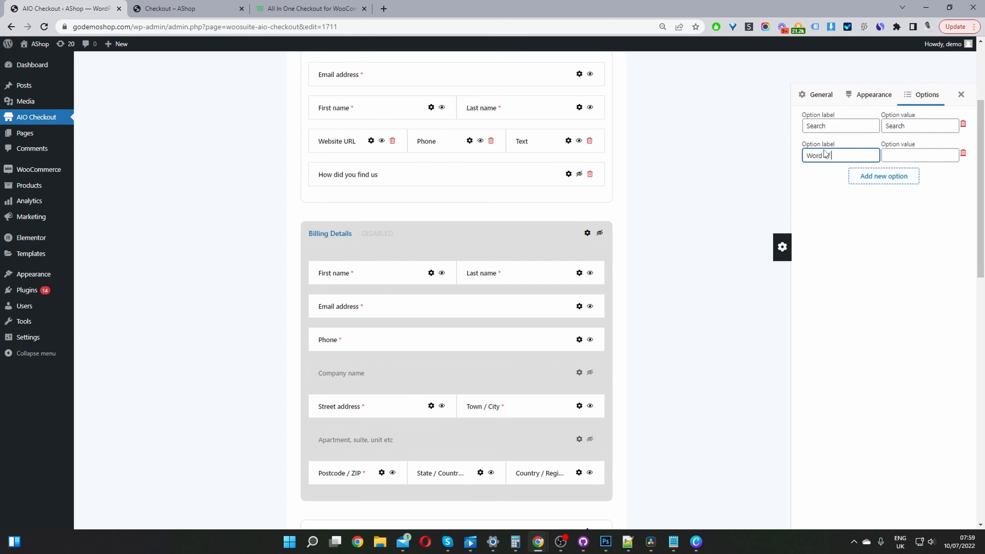
pyautogui.write(' mouth')
pyautogui.click(884, 176)
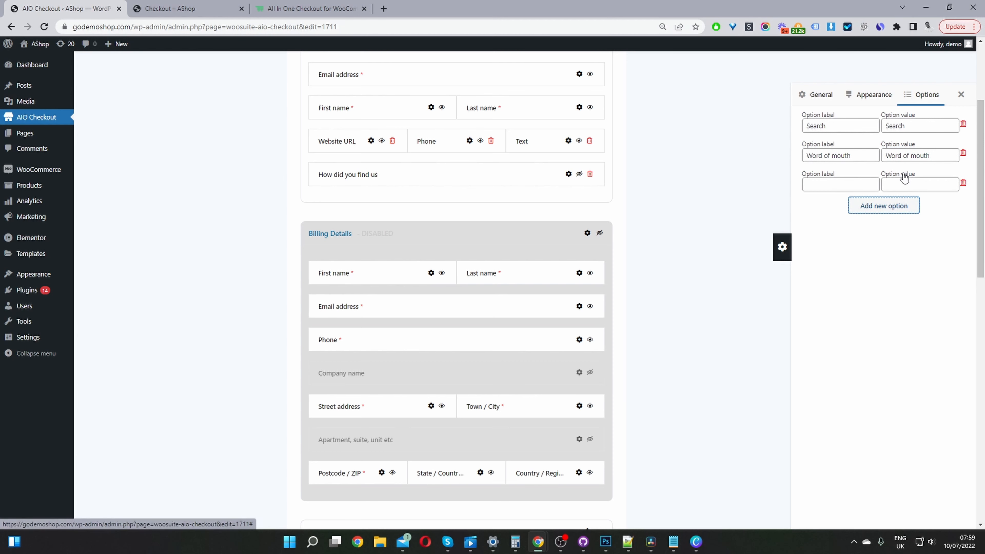
pyautogui.click(857, 180)
pyautogui.write('TV')
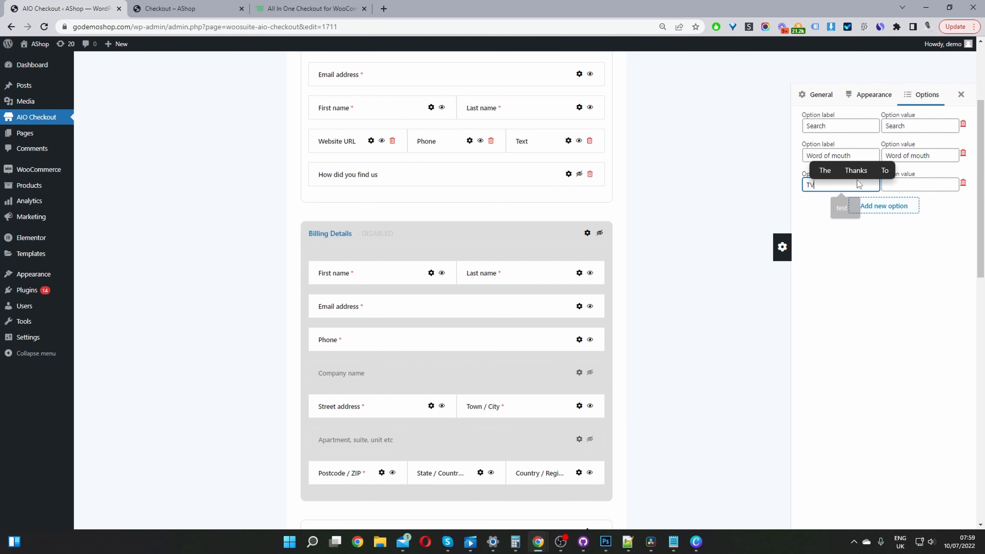
pyautogui.click(888, 184)
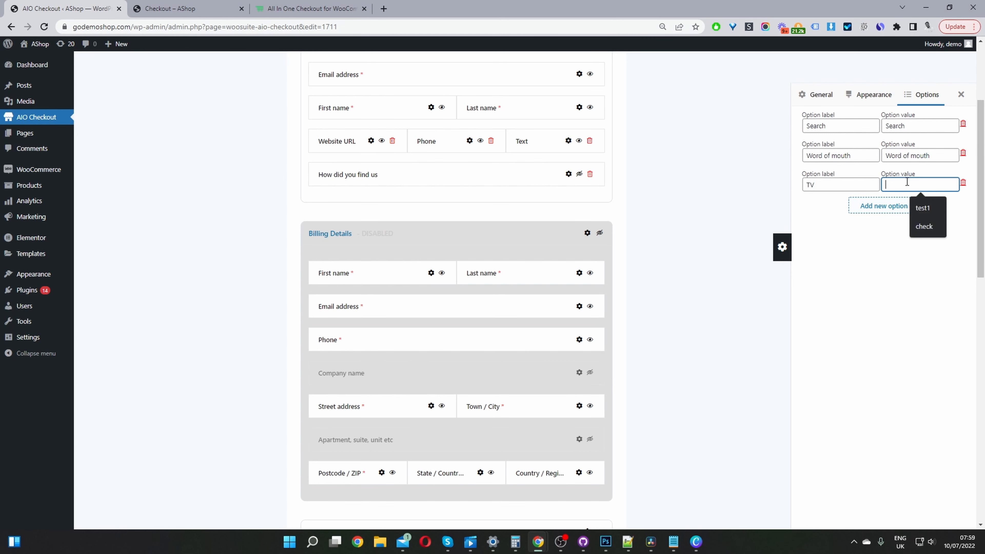
# Step: Save the checkout form and reload the live checkout page to show the "How did you find us" field
pyautogui.scroll(4, 747, 141)
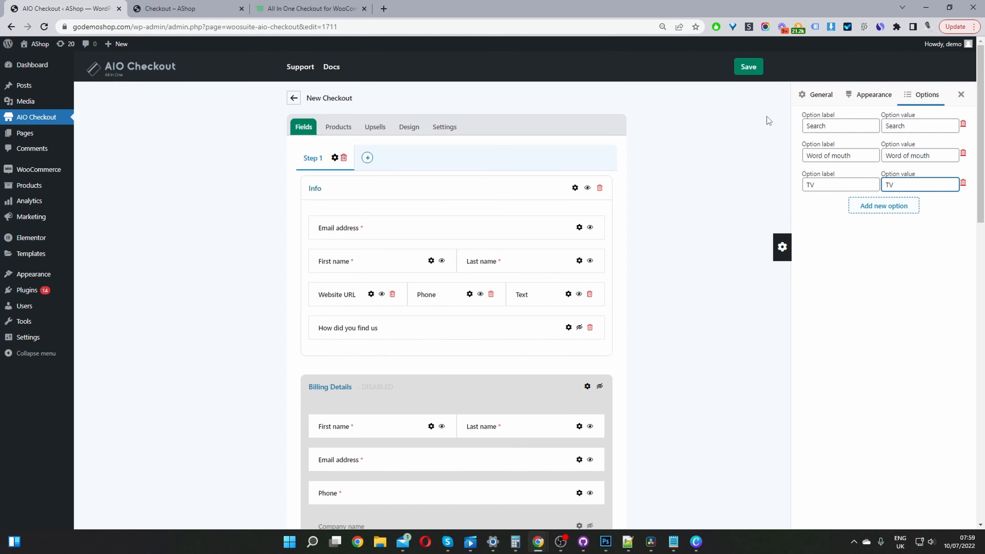
pyautogui.click(753, 74)
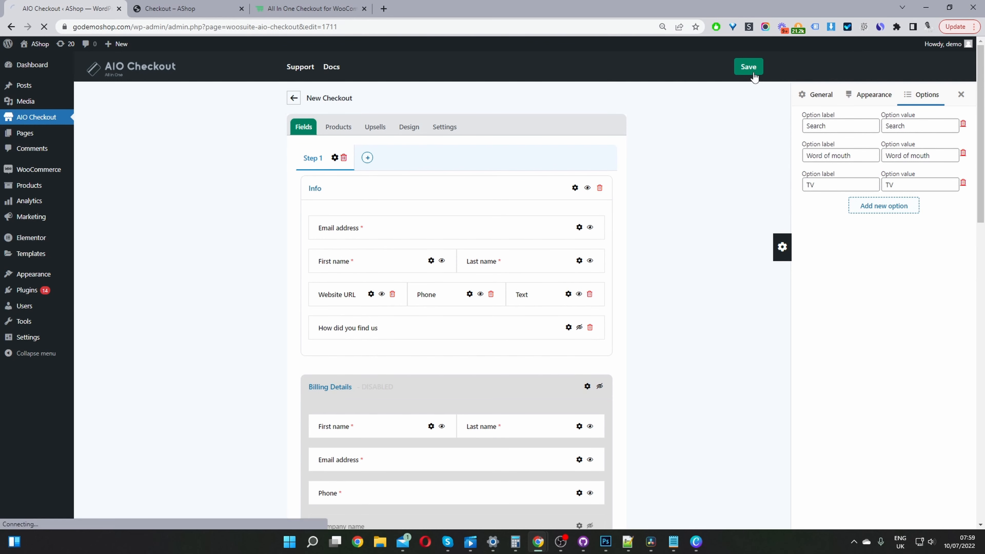
pyautogui.click(168, 15)
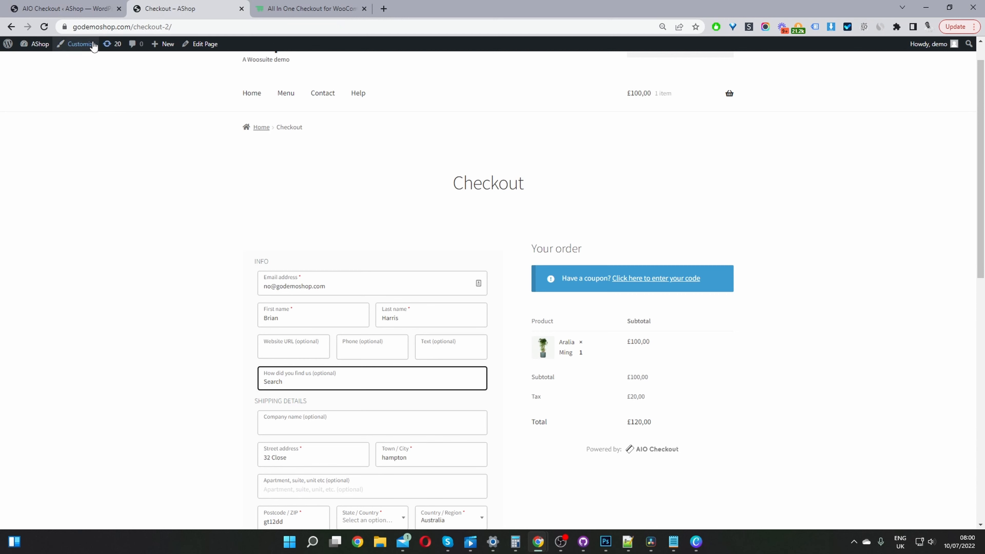
pyautogui.click(44, 26)
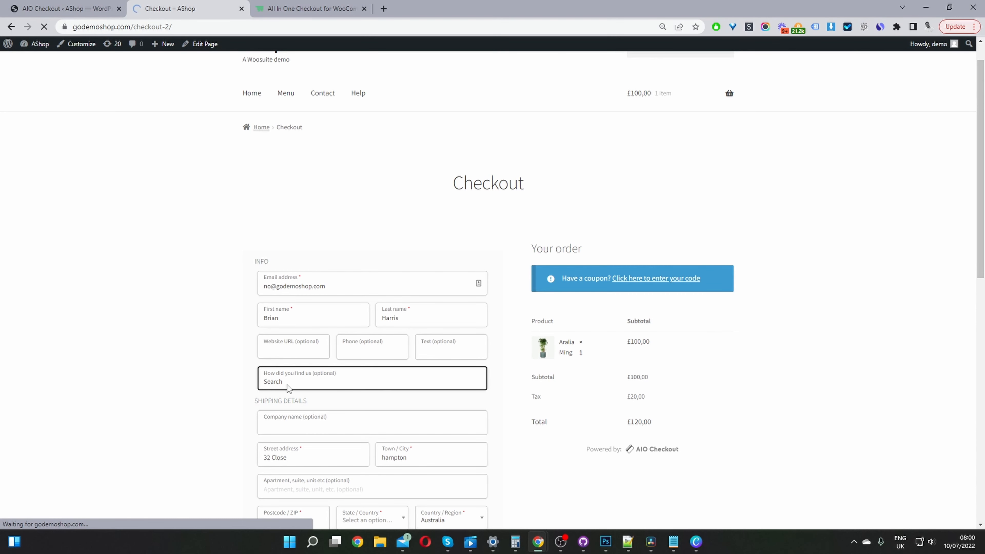
pyautogui.scroll(-1, 367, 367)
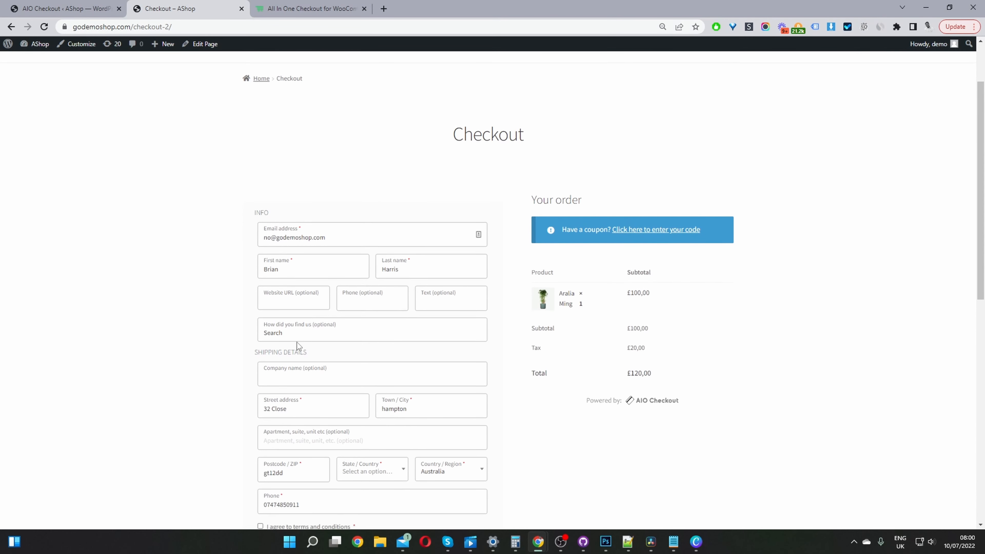
# Step: Test the "How did you find us" dropdown on the live checkout page by choosing Word of mouth and TV in turn
pyautogui.click(297, 329)
pyautogui.click(322, 330)
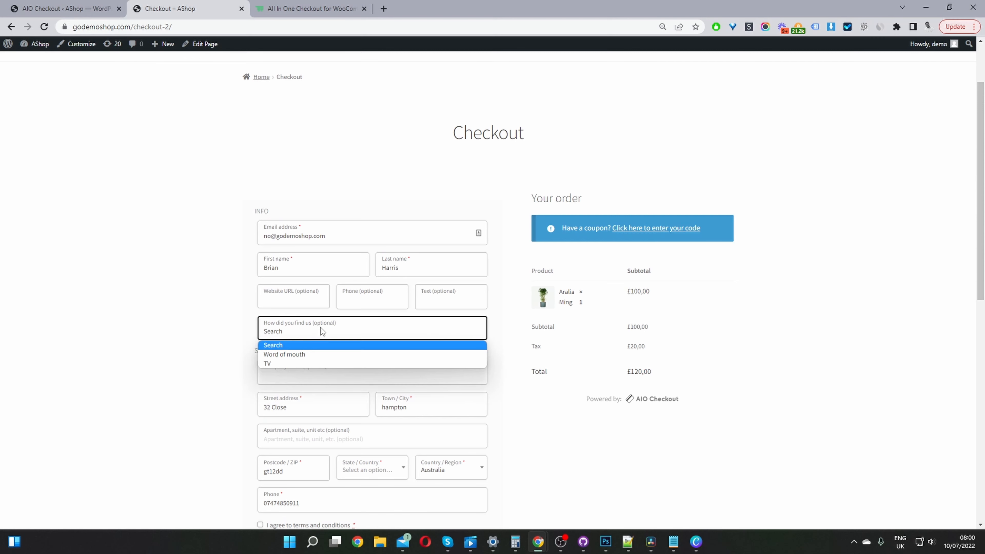
pyautogui.click(295, 354)
pyautogui.click(308, 333)
pyautogui.click(295, 363)
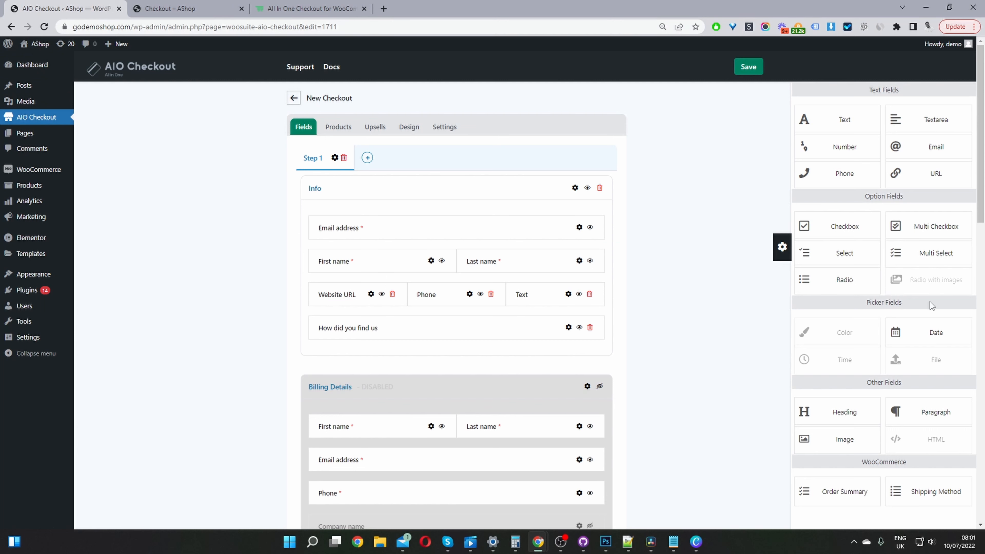
# Step: In the form editor, add a Date field above "How did you find us" in the Info section and label it Birthday
pyautogui.moveTo(940, 332); pyautogui.dragTo(504, 346)
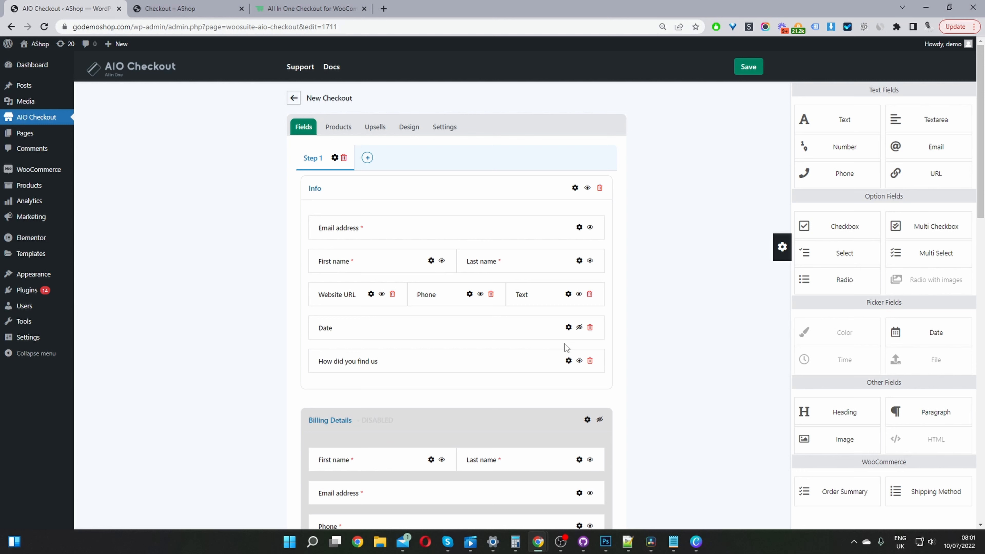
pyautogui.click(568, 327)
pyautogui.click(849, 219)
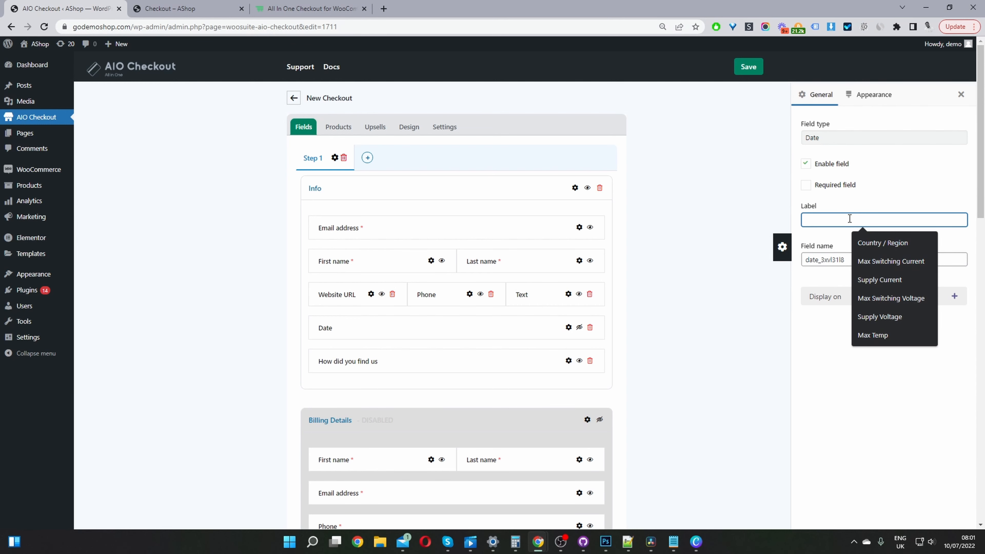
pyautogui.write('Birthday')
pyautogui.click(961, 95)
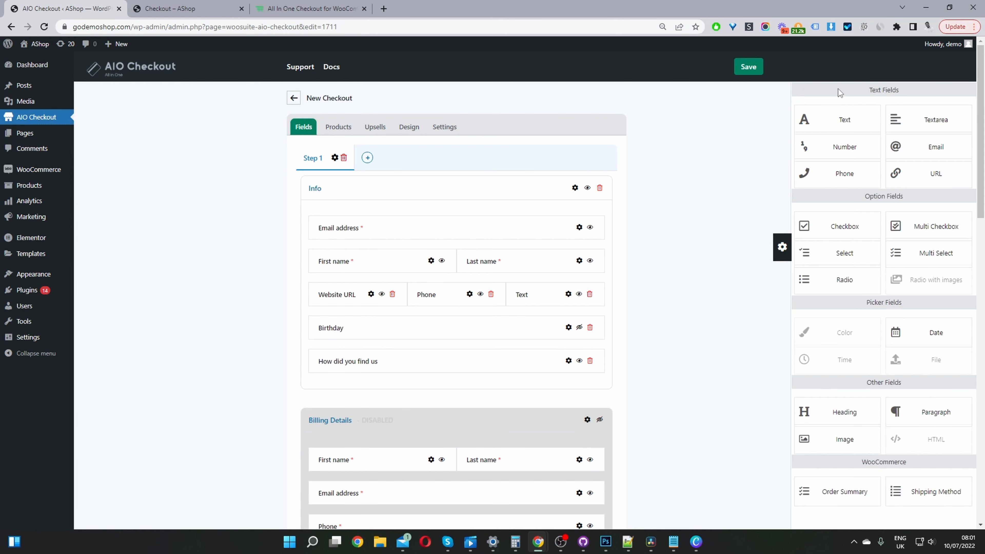
# Step: Save the checkout form with the Birthday field and reload the live checkout page
pyautogui.click(749, 70)
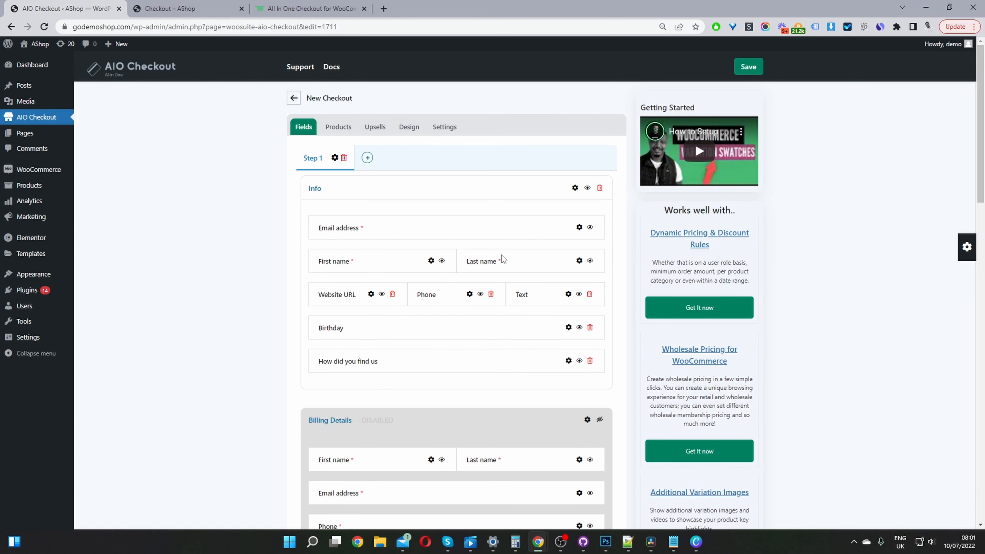
pyautogui.click(170, 8)
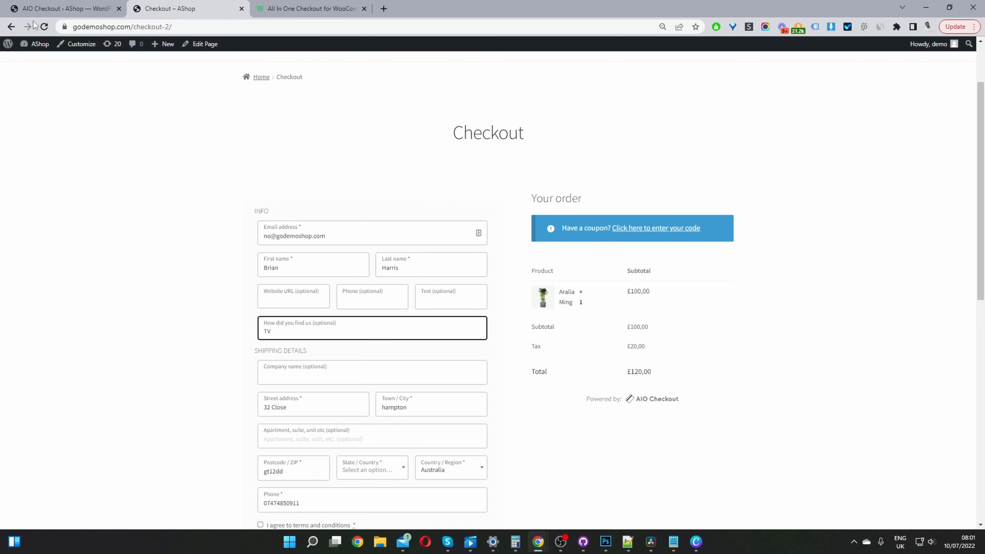
pyautogui.click(43, 27)
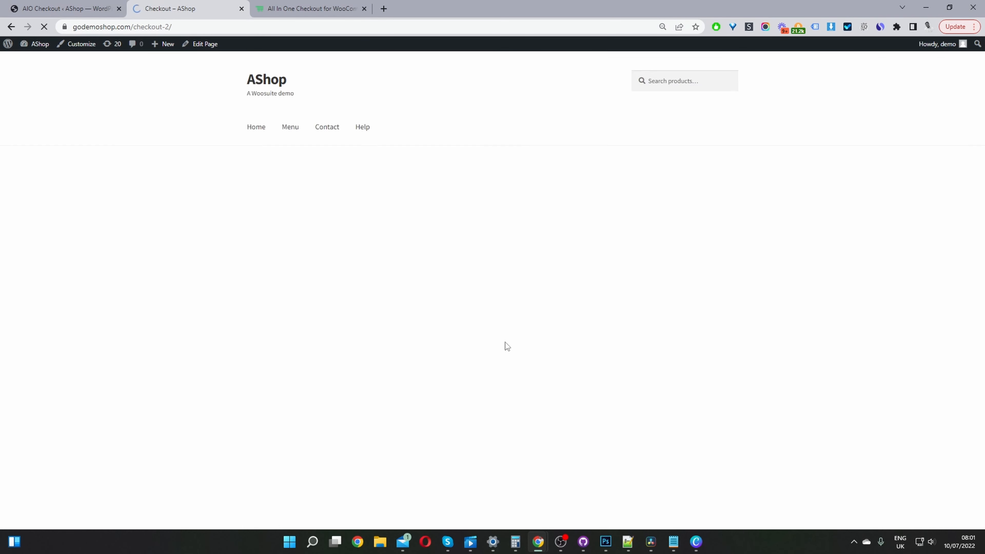